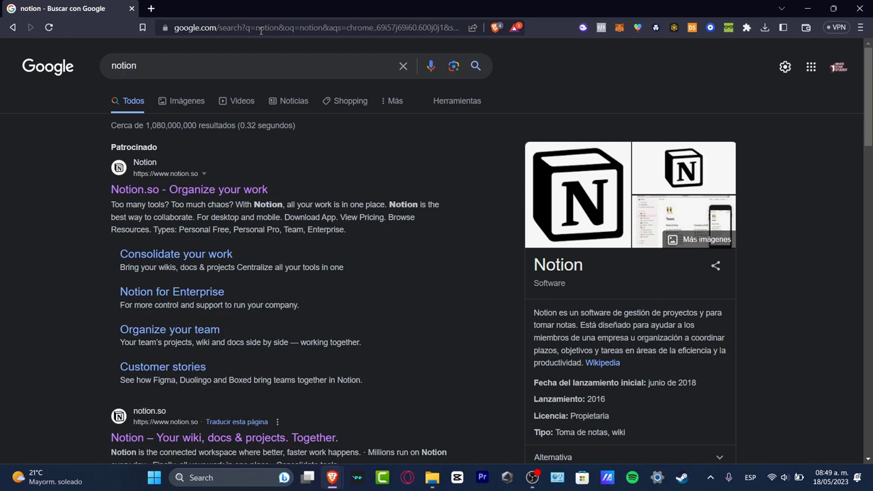
Step: Open the Notion.so site from the search results and sign in with a different Google account
left_click(240, 189)
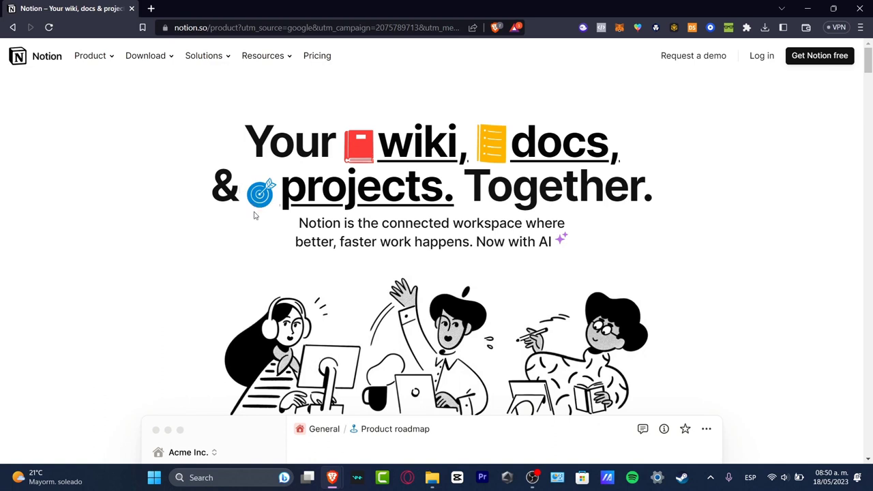
left_click(764, 61)
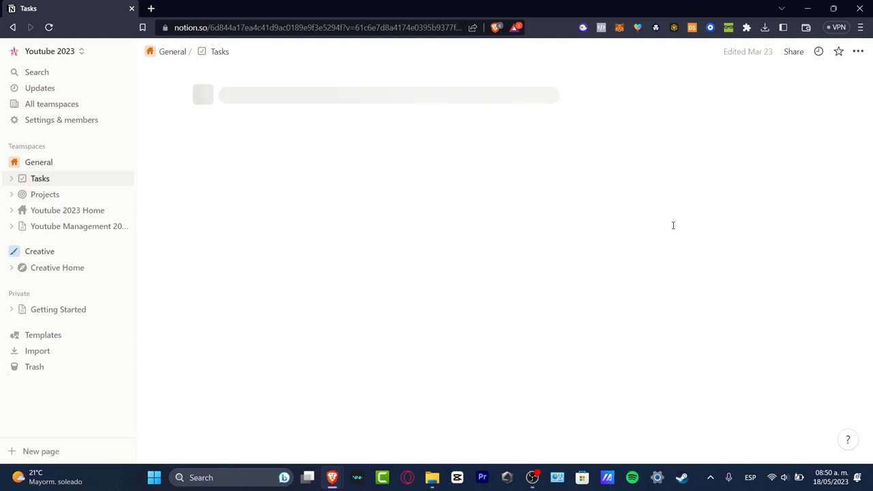
left_click(68, 52)
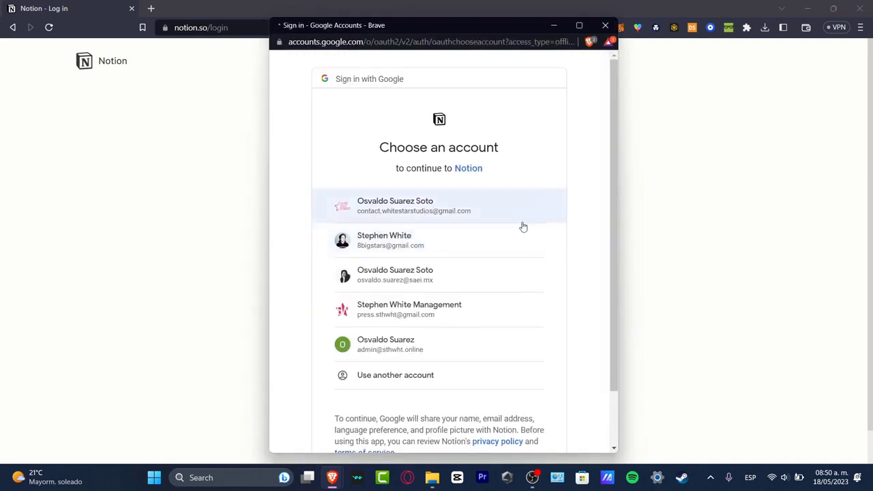
left_click(453, 278)
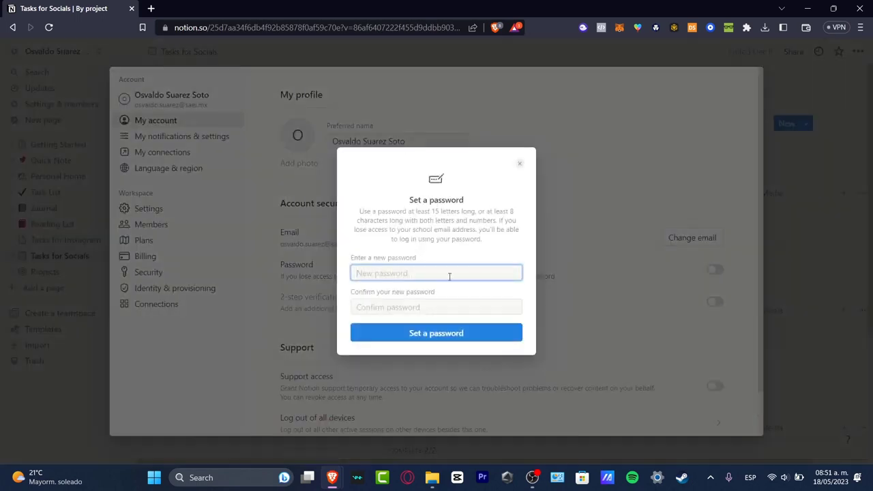
Step: Dismiss the password setup and acknowledge the free Education plan subscription
left_click(519, 164)
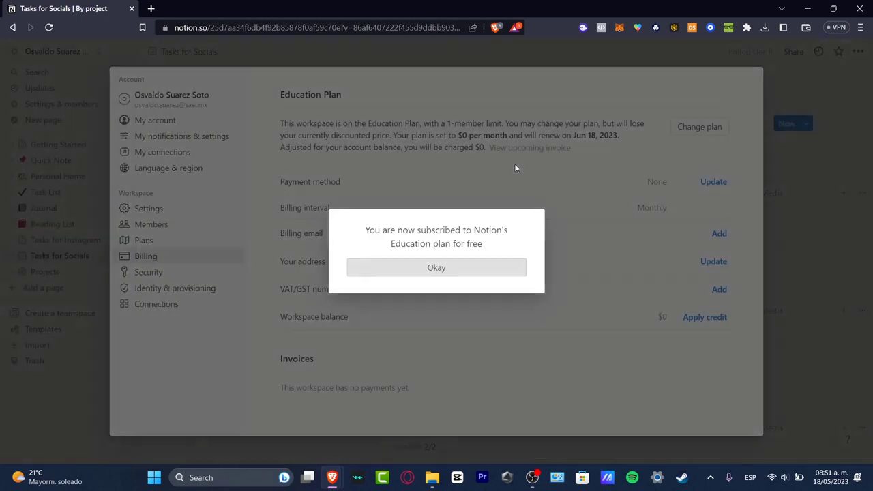
left_click(508, 268)
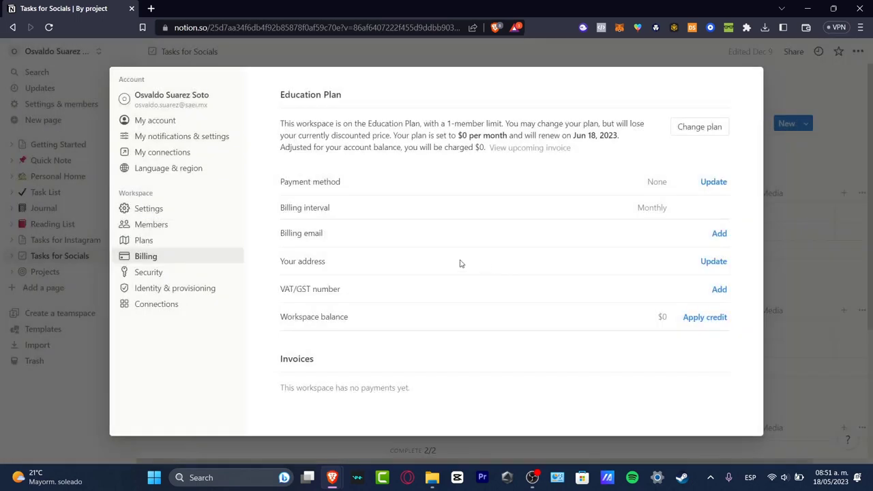
Step: Review the current Education Plus Plan's features and compare them with the Plus, Business and Enterprise plans in the workspace settings
left_click(177, 243)
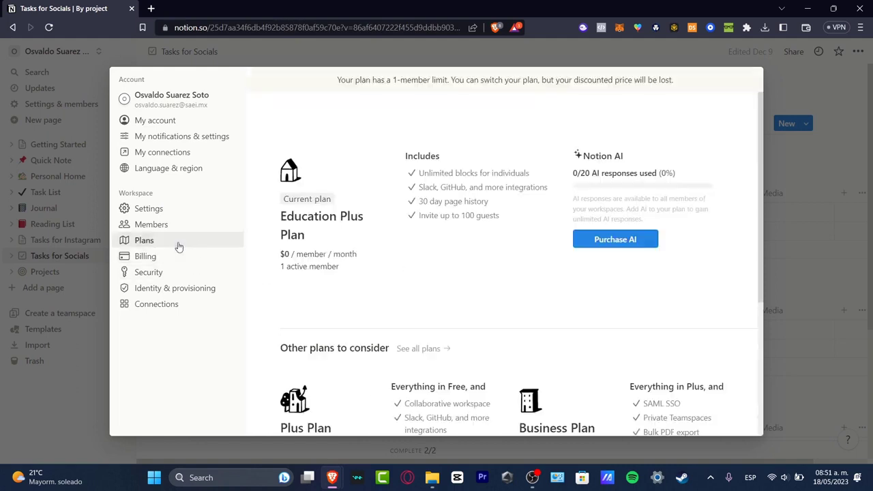
left_click_drag(324, 217, 346, 233)
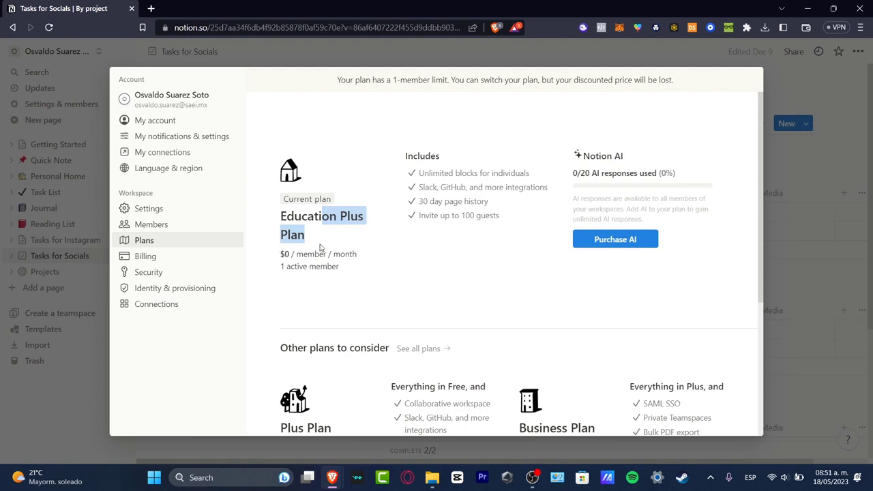
left_click_drag(440, 172, 508, 170)
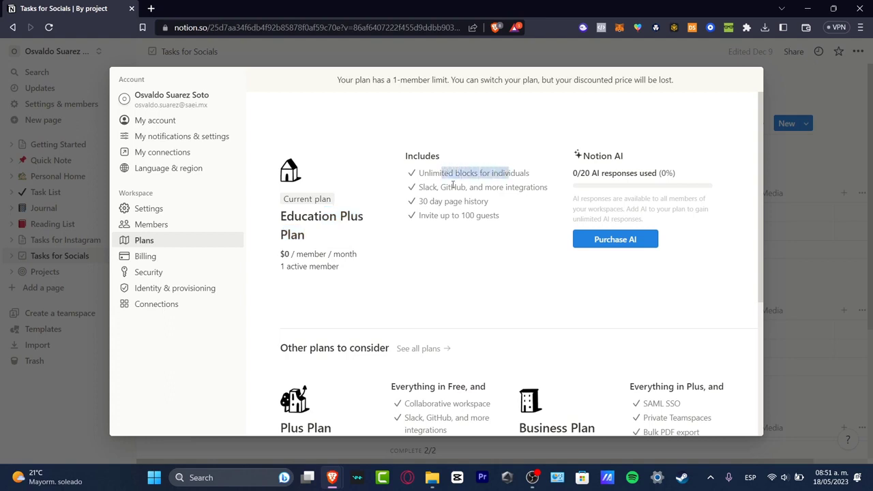
left_click_drag(452, 186, 527, 214)
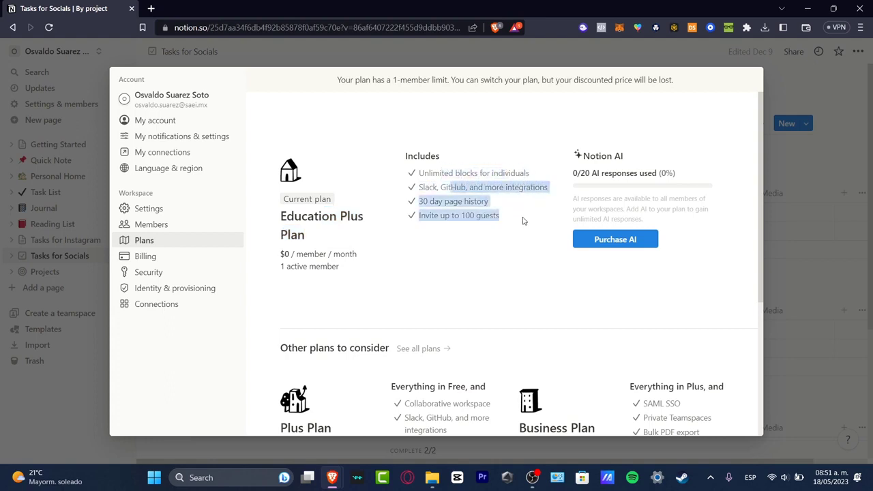
left_click_drag(591, 157, 632, 161)
scroll(511, 248, "down", 3)
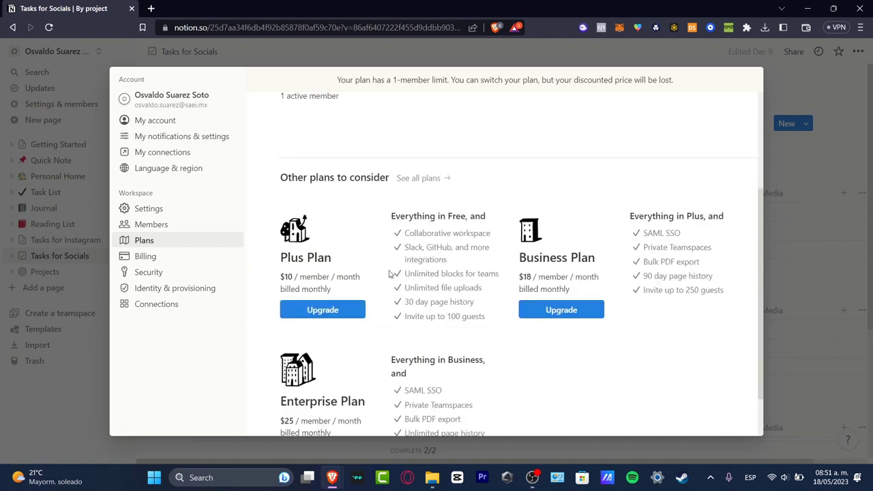
scroll(563, 274, "down", 2)
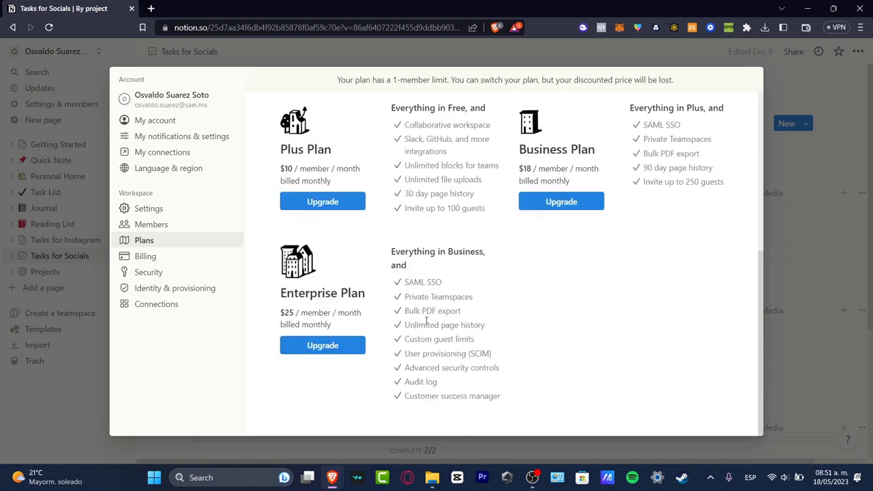
scroll(426, 320, "up", 5)
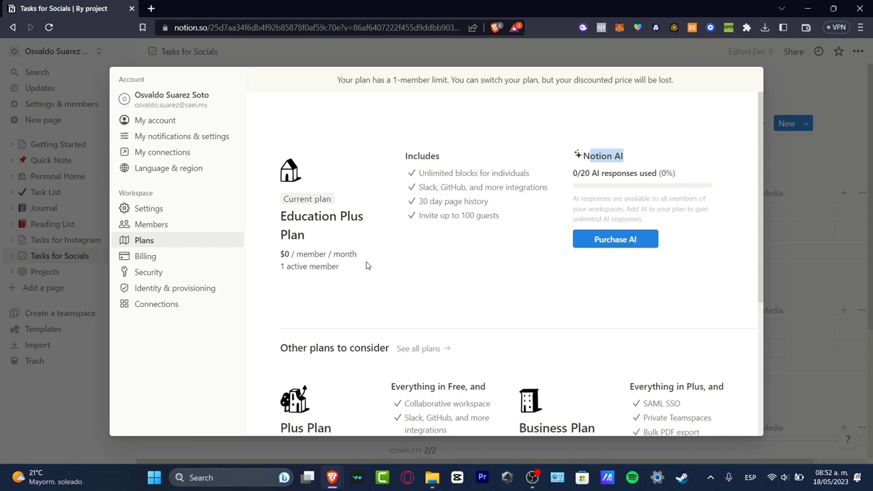
scroll(417, 262, "down", 3)
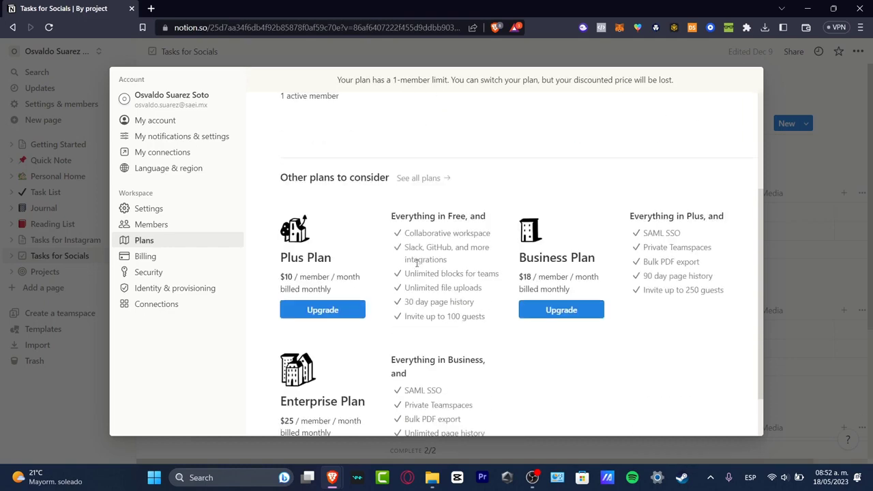
scroll(416, 263, "up", 3)
left_click_drag(358, 268, 279, 271)
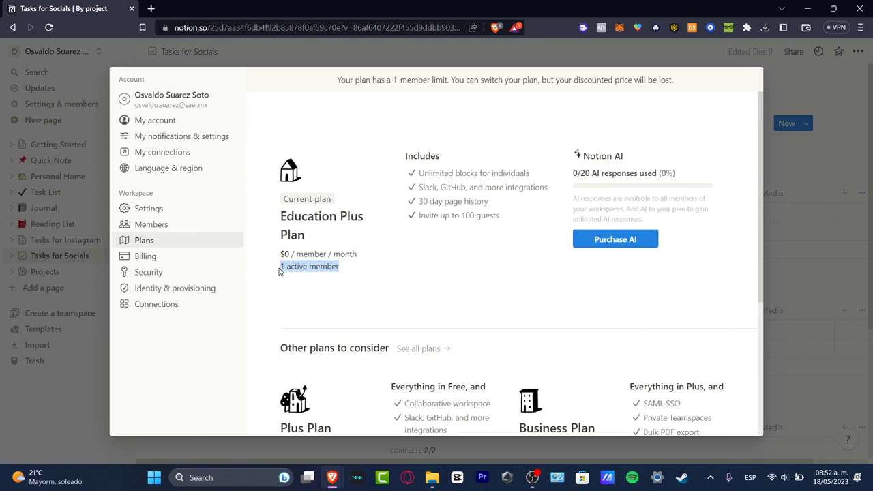
left_click(825, 256)
left_click(67, 54)
left_click(121, 52)
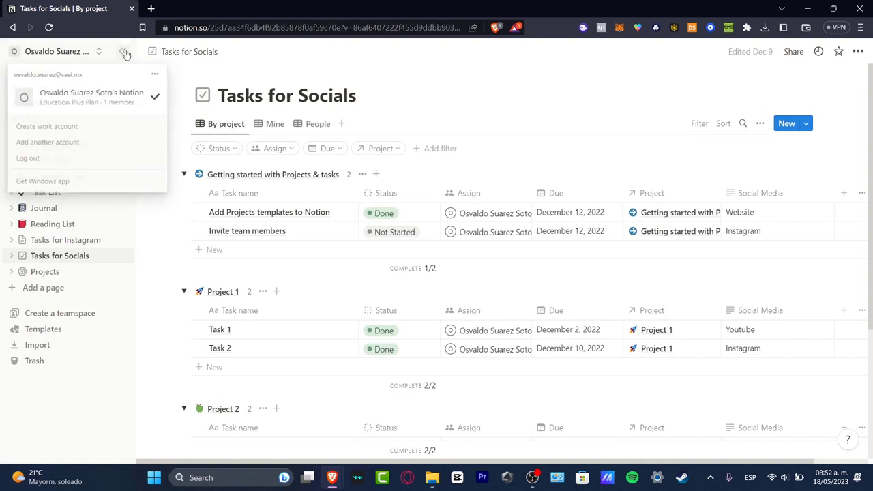
left_click(120, 53)
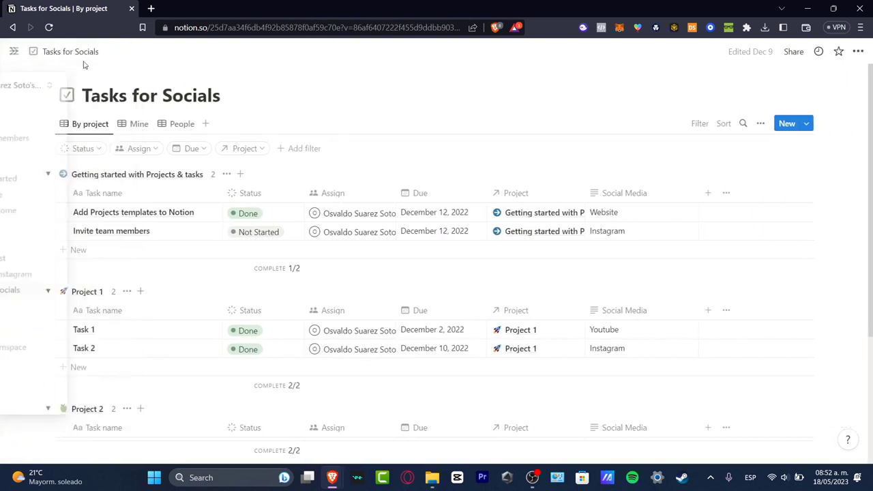
left_click(13, 55)
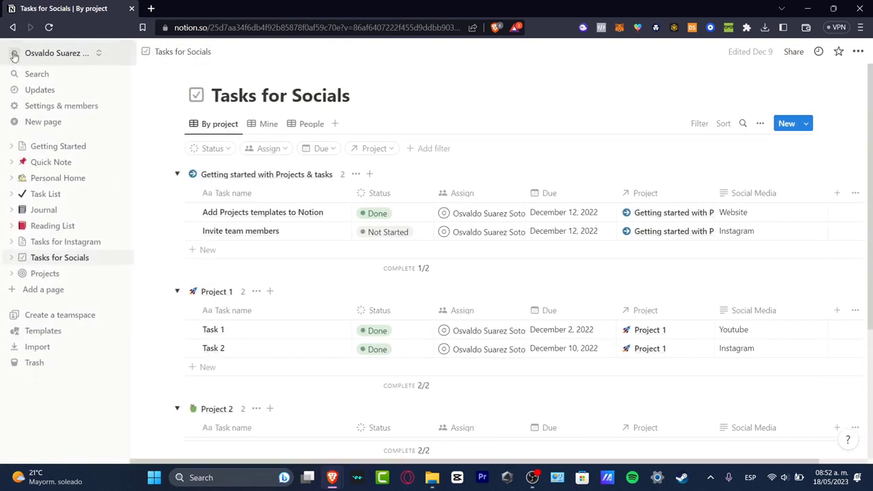
Step: Look through the template gallery's categories and preview the Marketing Presentation template
left_click(59, 332)
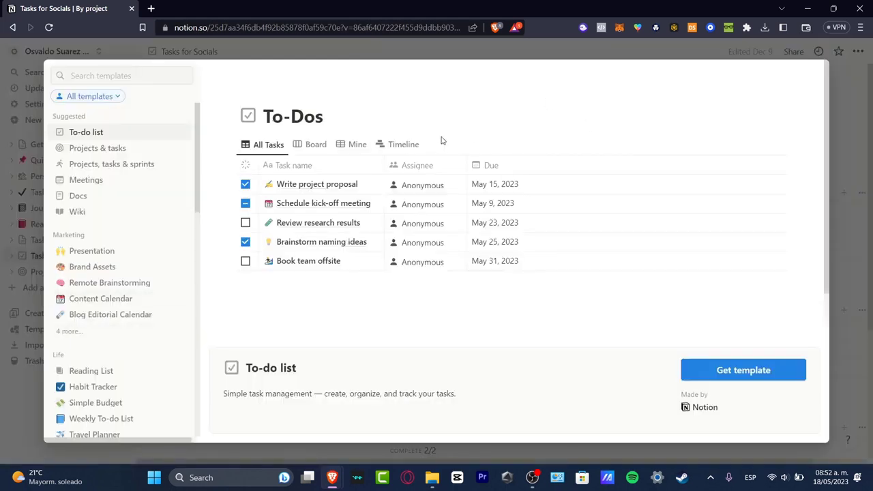
left_click(111, 96)
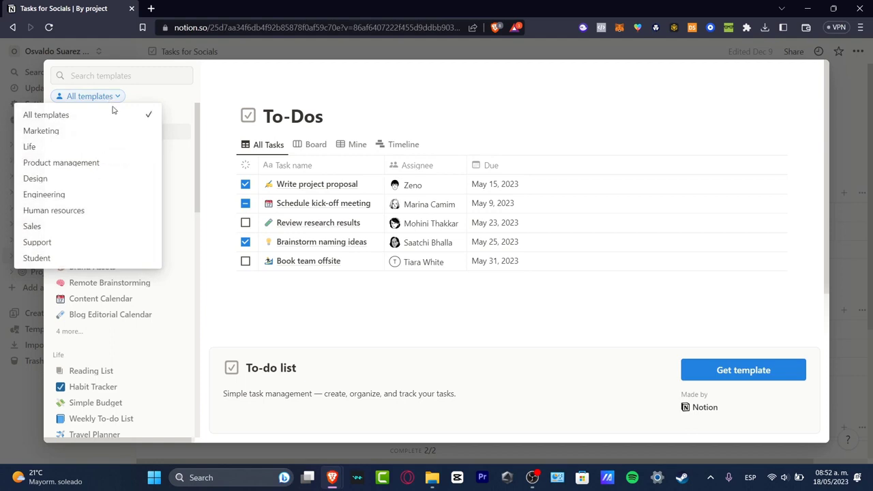
left_click(306, 323)
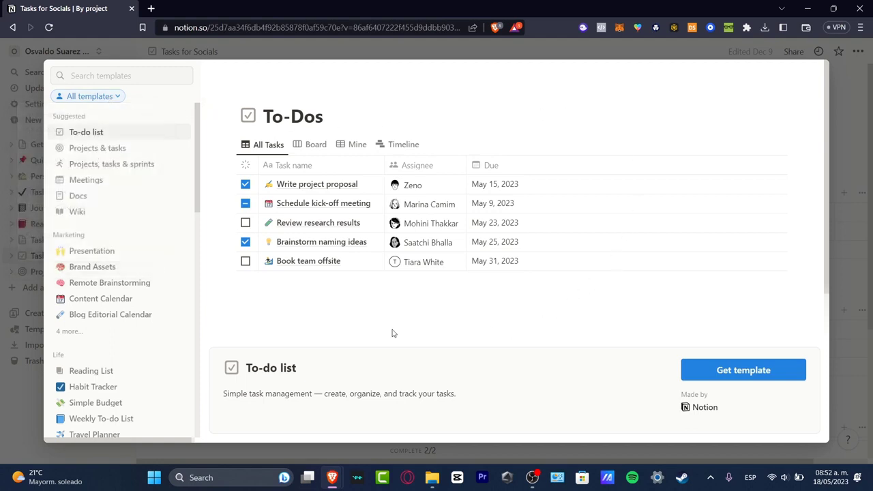
scroll(117, 249, "down", 10)
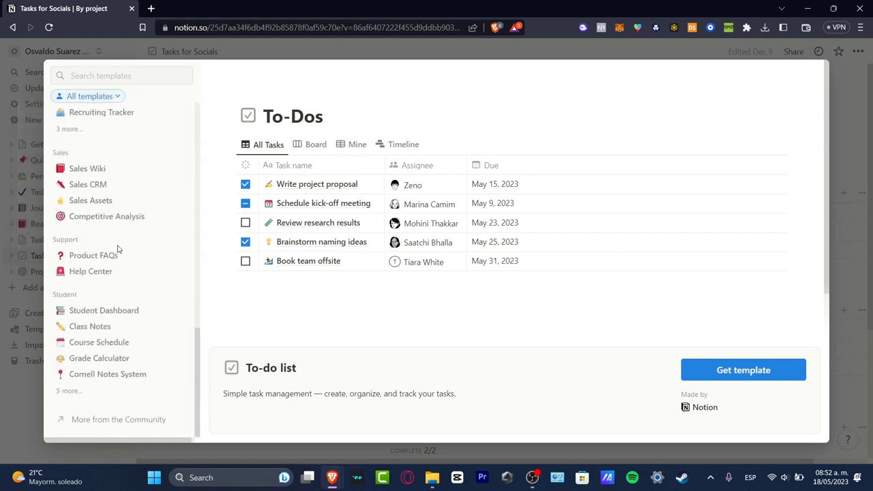
scroll(117, 249, "up", 10)
left_click(119, 250)
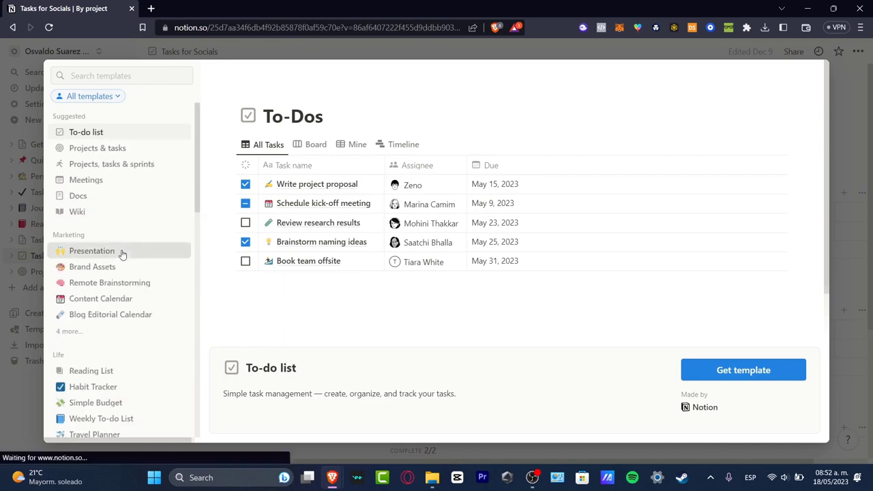
scroll(505, 240, "down", 12)
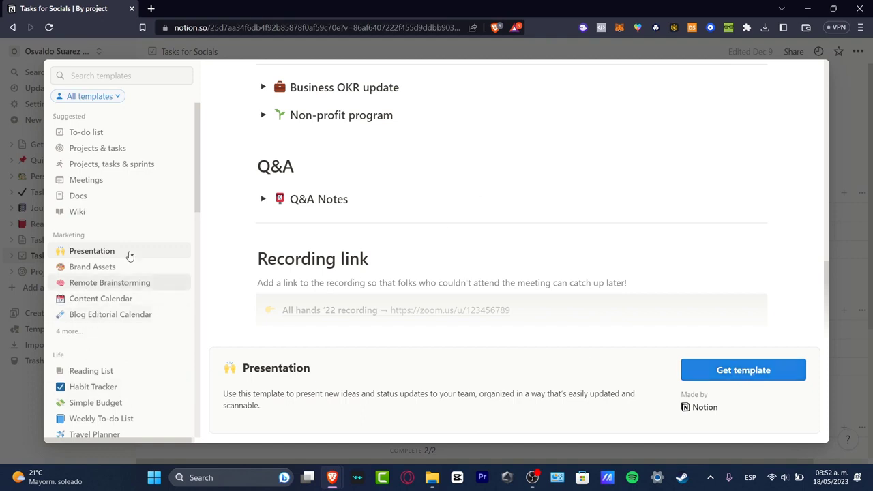
Step: Preview the suggested To-do list template and check who made it
left_click(99, 133)
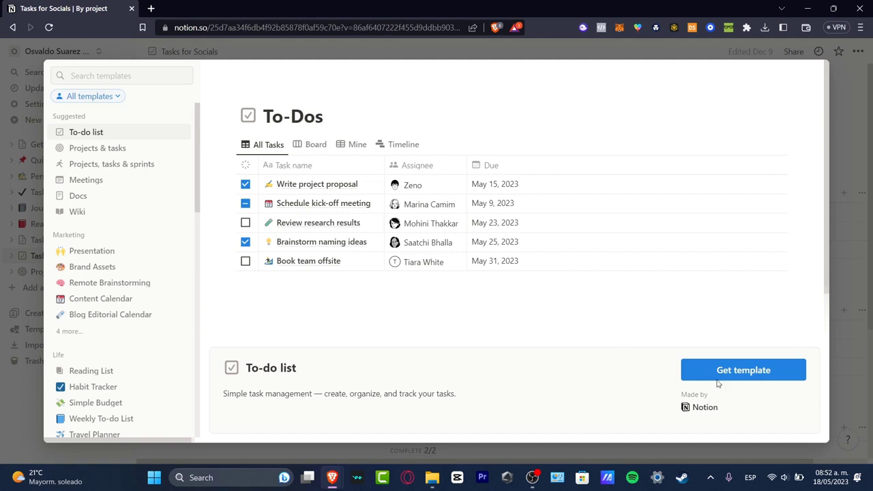
scroll(402, 271, "down", 1)
scroll(402, 270, "up", 1)
left_click_drag(722, 409, 672, 408)
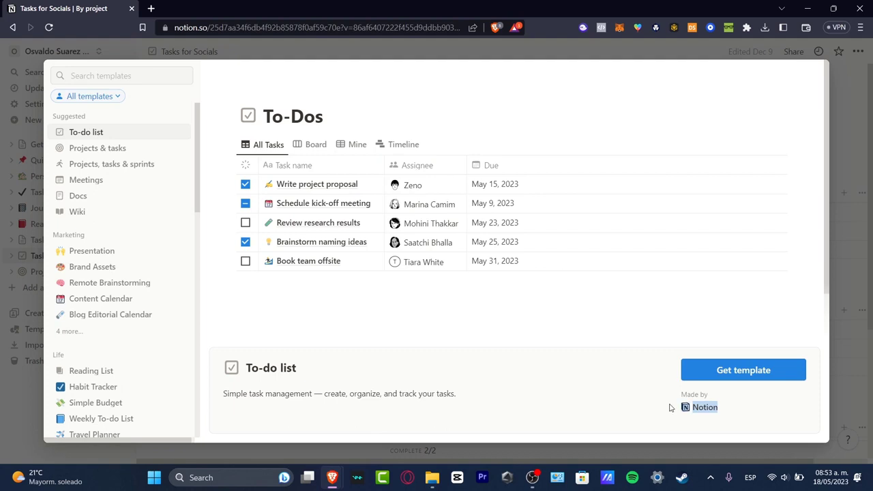
Step: Preview the Design Portfolio template from the Design category and add it to the workspace
left_click(86, 332)
scroll(142, 306, "down", 3)
scroll(145, 307, "down", 10)
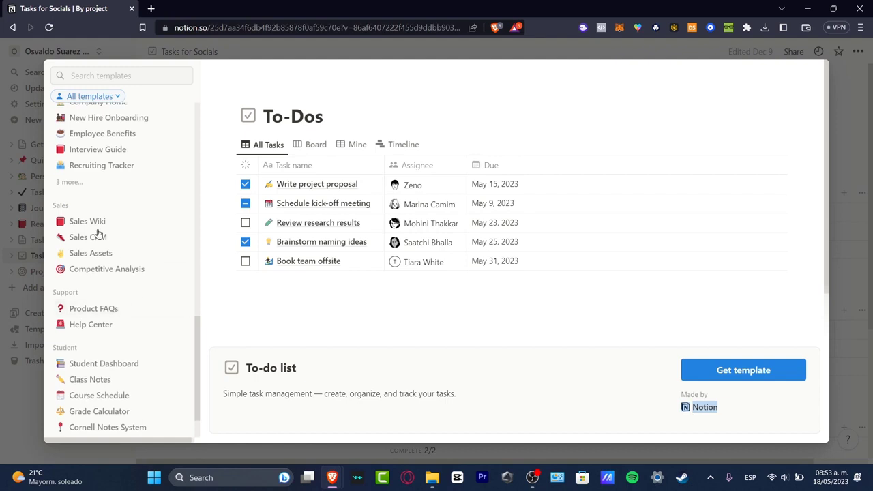
scroll(75, 206, "up", 5)
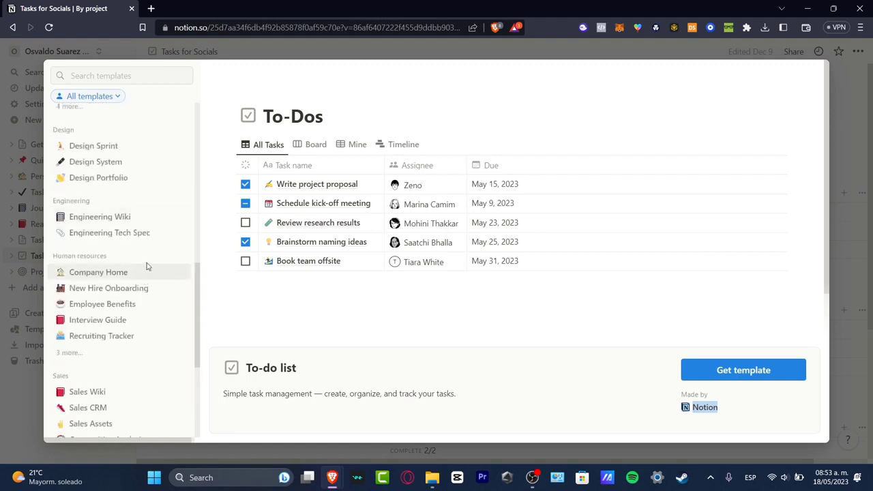
scroll(84, 206, "up", 5)
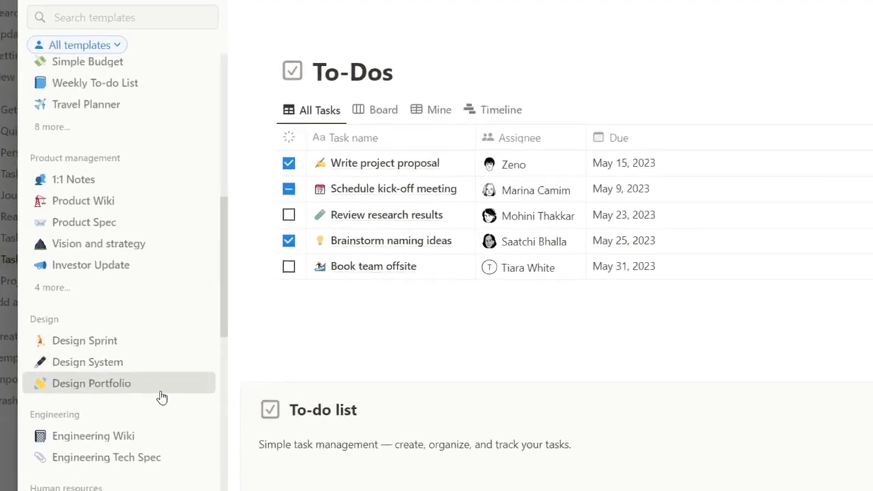
left_click(147, 352)
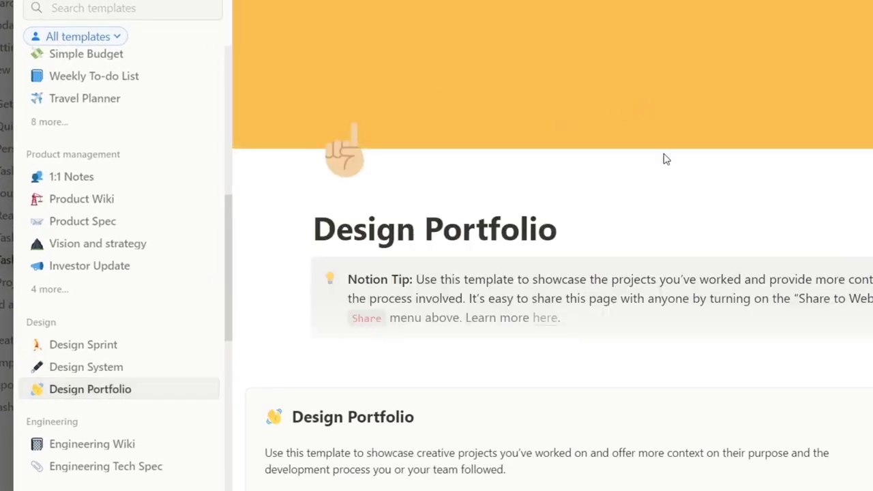
scroll(665, 159, "down", 3)
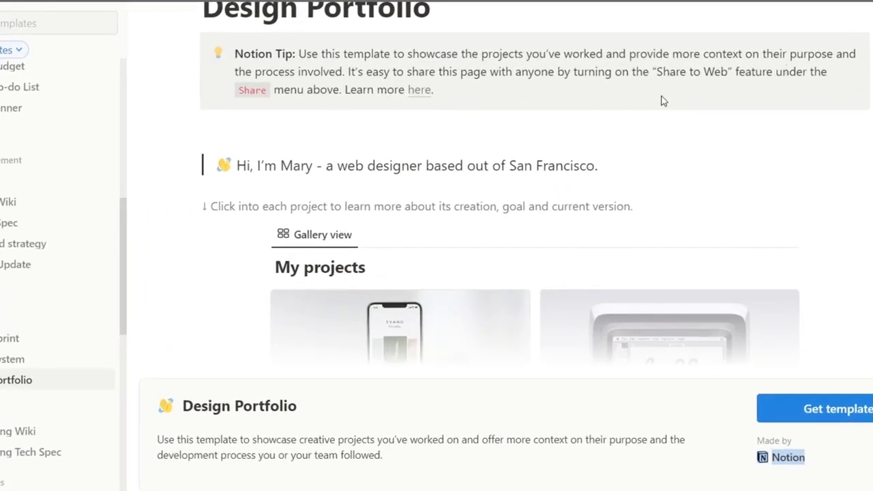
scroll(661, 99, "down", 3)
scroll(382, 152, "up", 3)
scroll(536, 280, "down", 4)
scroll(536, 279, "down", 3)
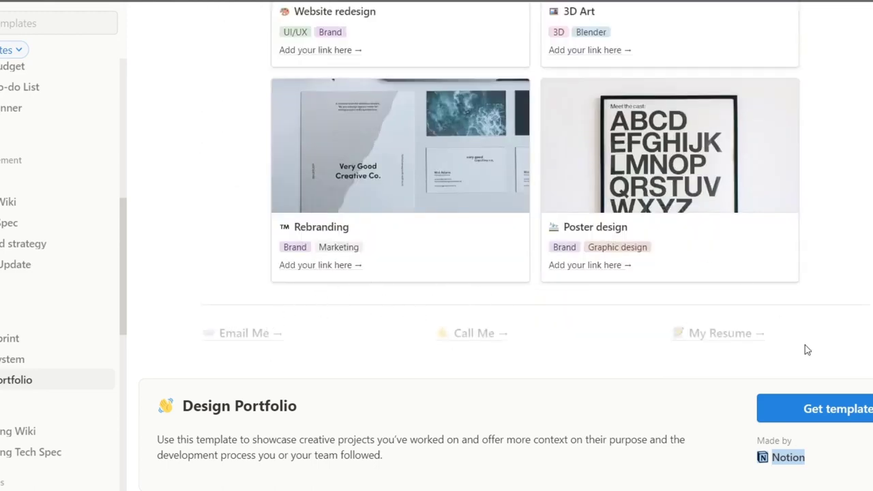
left_click(654, 415)
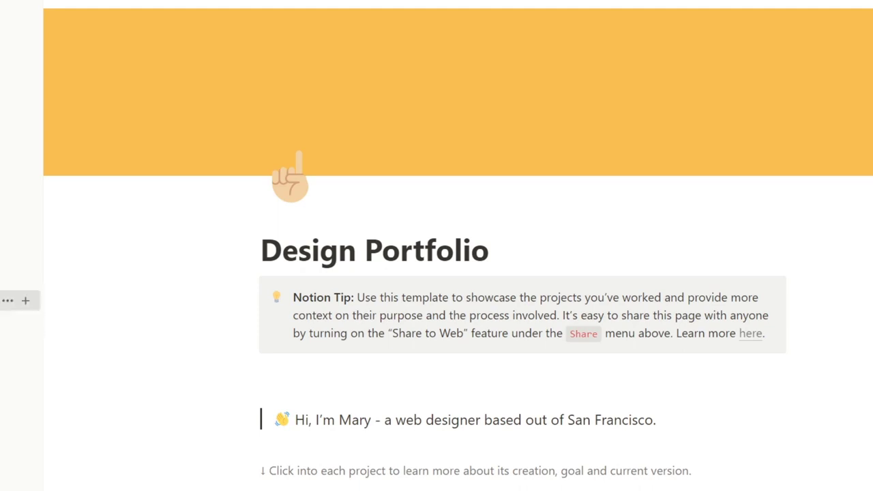
Step: Change the page cover to the Gradient 11 image from the Color & Gradient gallery
mouse_move(513, 120)
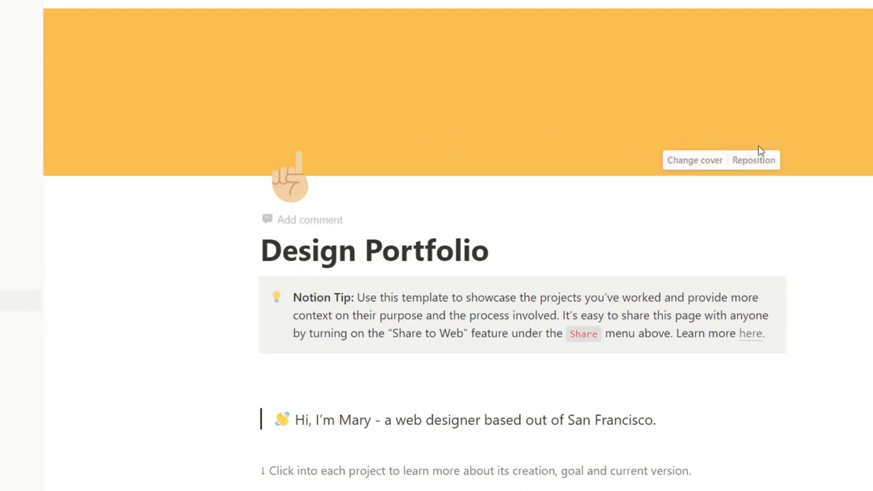
left_click(705, 168)
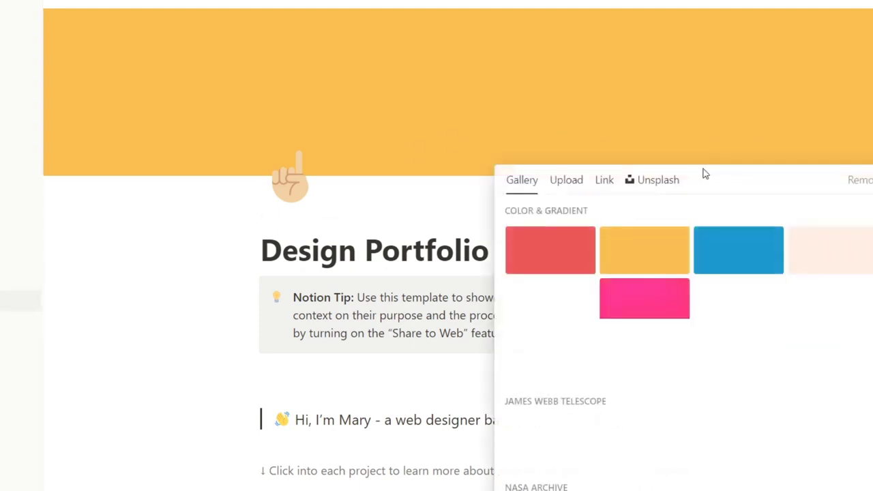
left_click(559, 264)
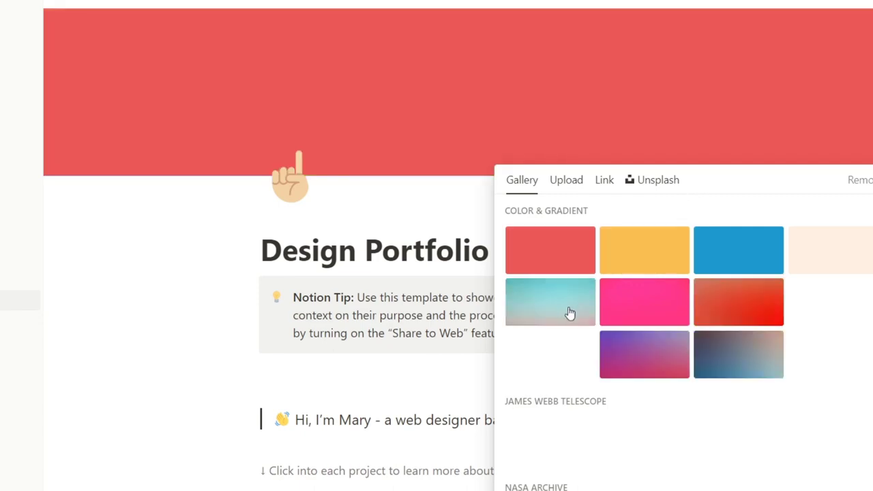
left_click(570, 313)
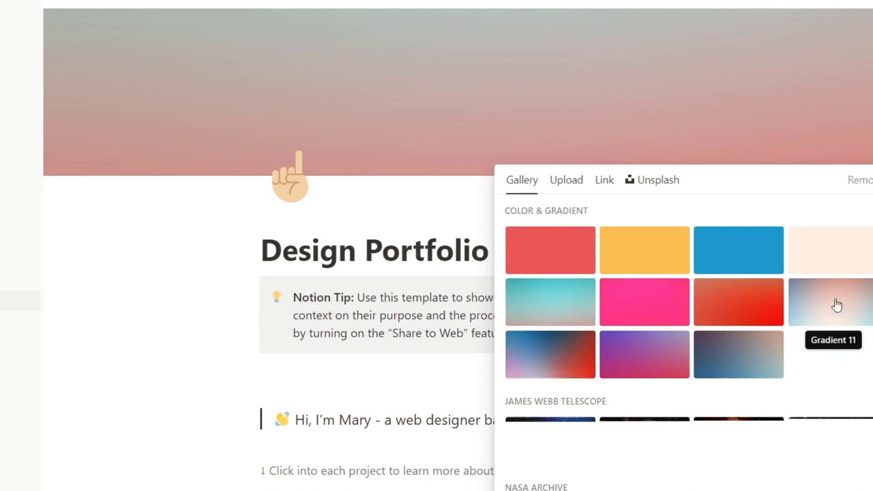
left_click(347, 201)
Step: Remove the pointing-finger icon from the page header
left_click(303, 196)
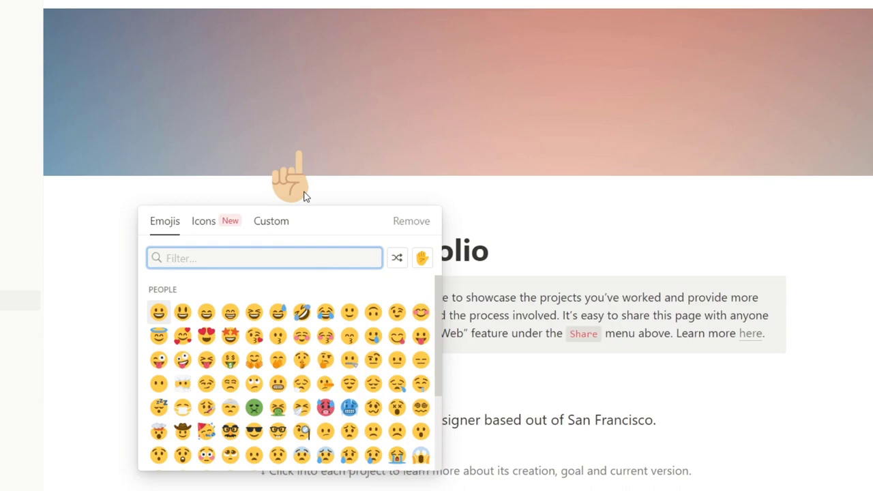
left_click(305, 196)
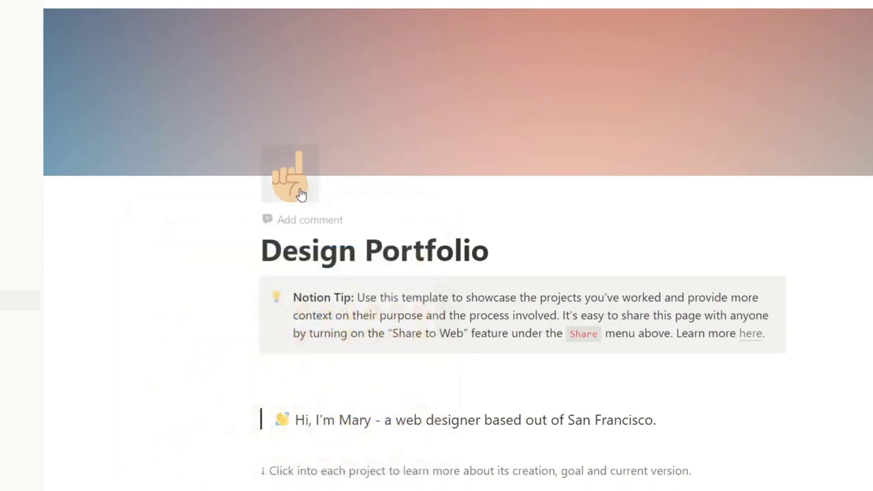
left_click(292, 194)
left_click(318, 203)
left_click(314, 198)
left_click(322, 202)
left_click(318, 201)
left_click(411, 223)
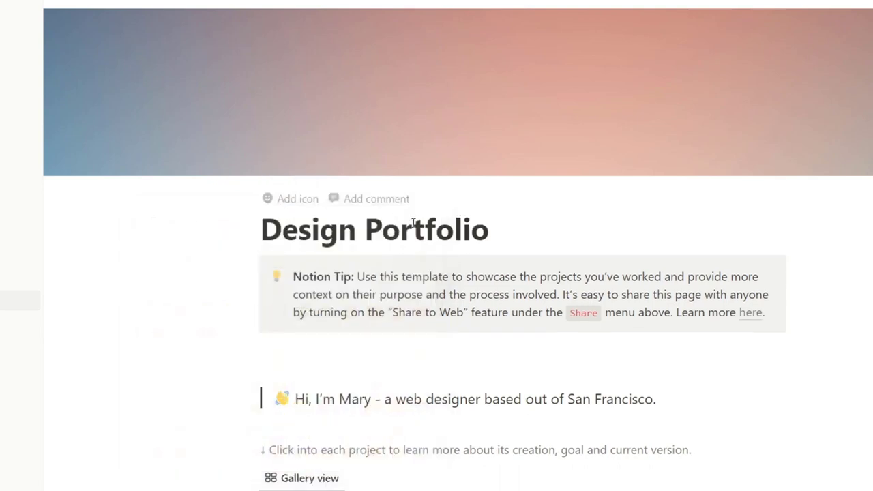
Step: Replace the page title "Design Portfolio" with the portfolio owner's full name
left_click_drag(485, 232, 282, 207)
type("Tom ")
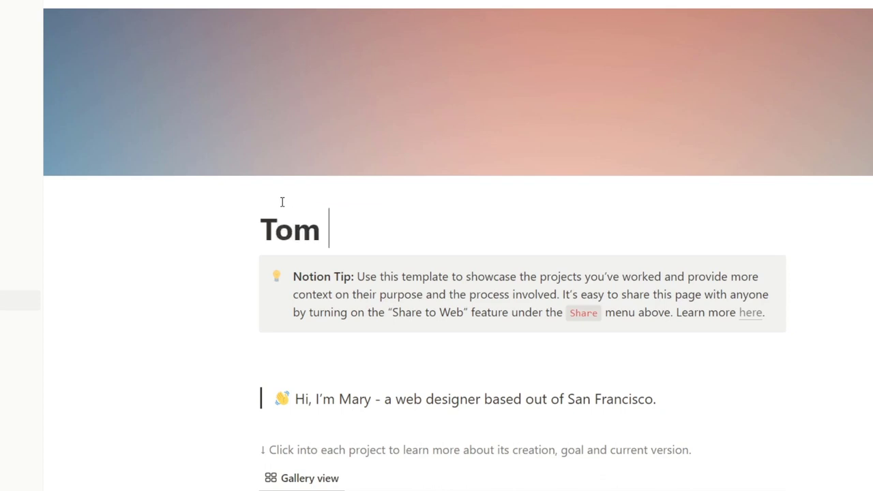
type("Evans")
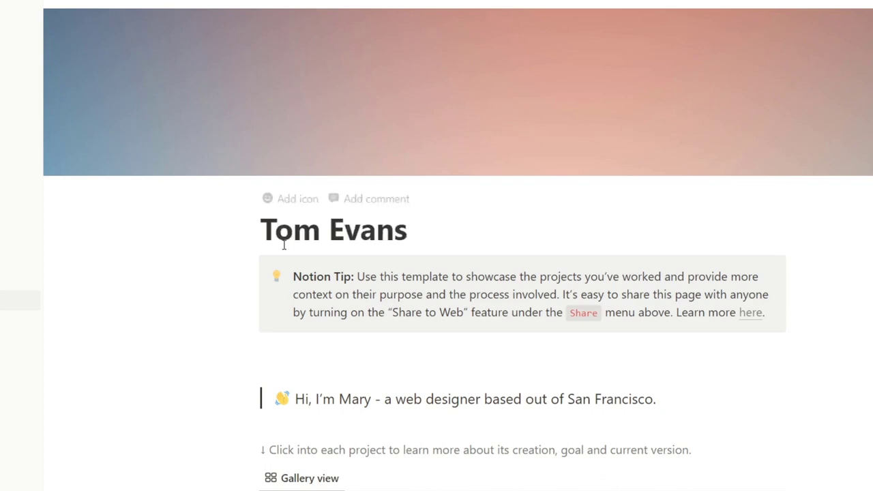
Step: Change the icon of the Notion Tip callout to the megaphone emoji
left_click(318, 282)
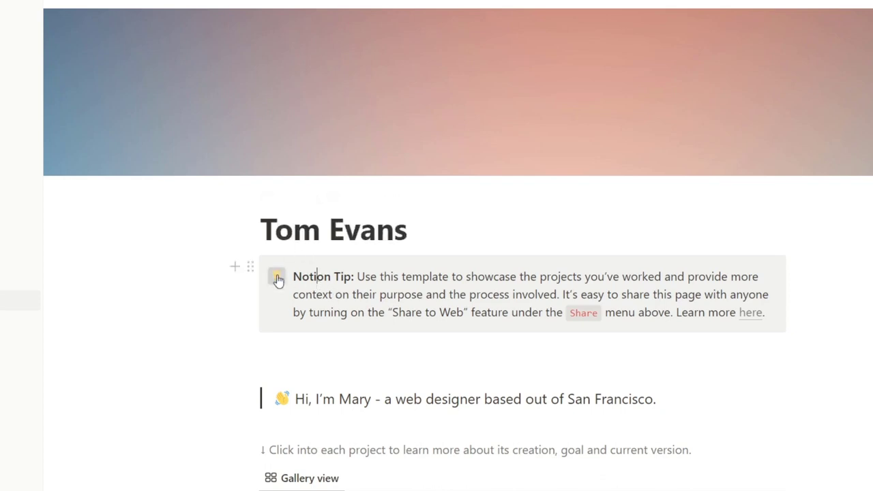
left_click(277, 276)
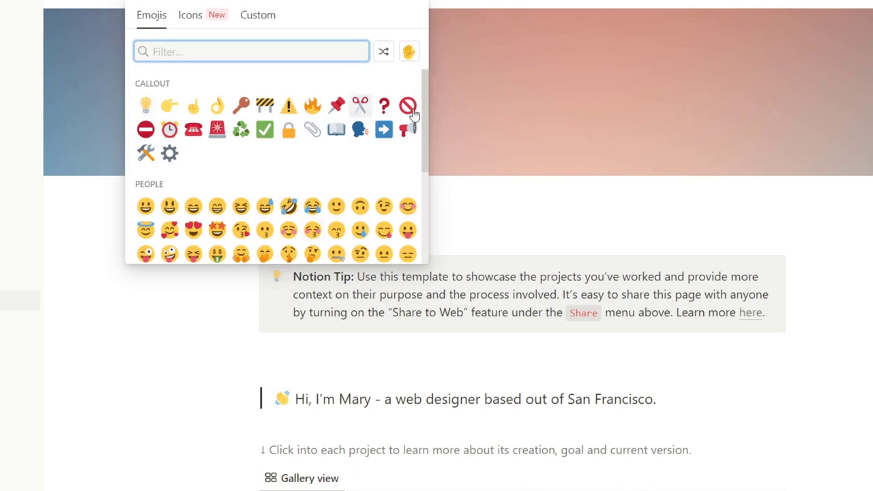
left_click(407, 131)
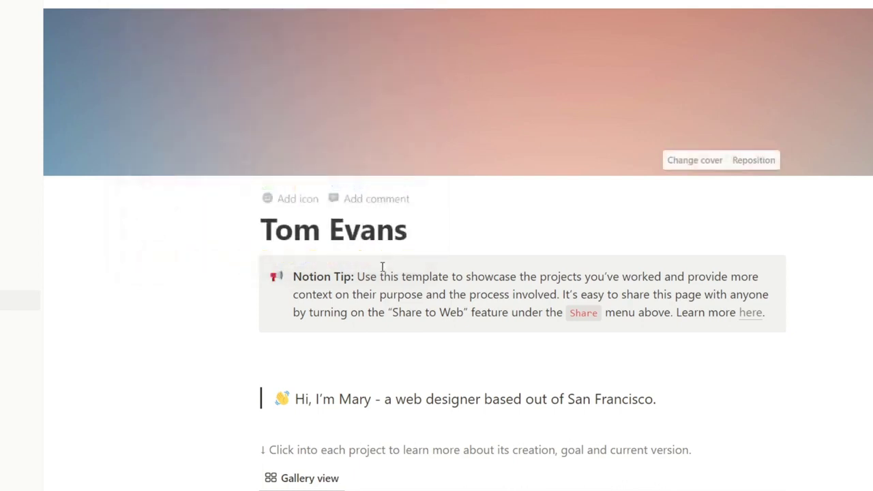
Step: Replace the Notion Tip callout text with "Welcome to my portfolio 2023."
left_click_drag(773, 316, 275, 289)
key("BackSpace")
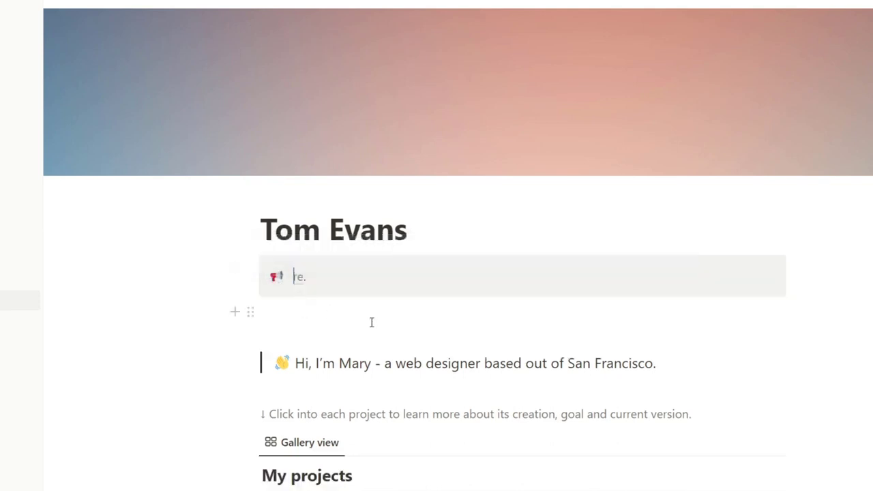
type("T")
type("Welcome to my ")
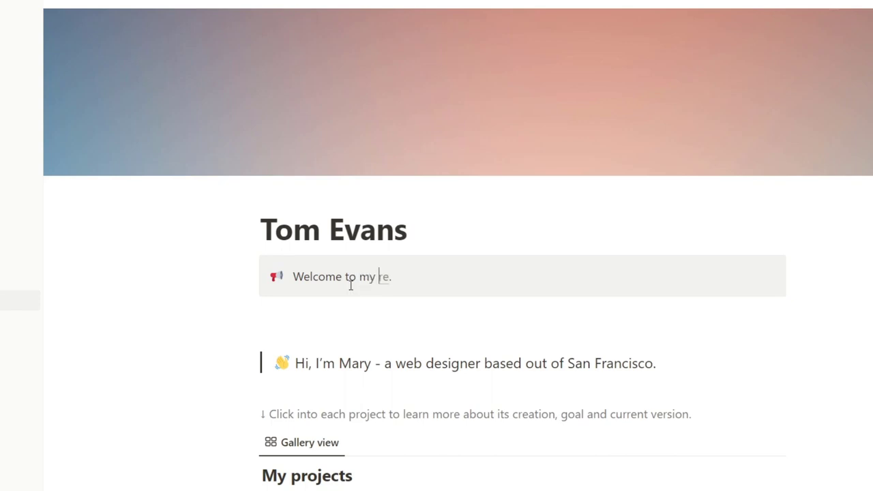
type("portfolio ")
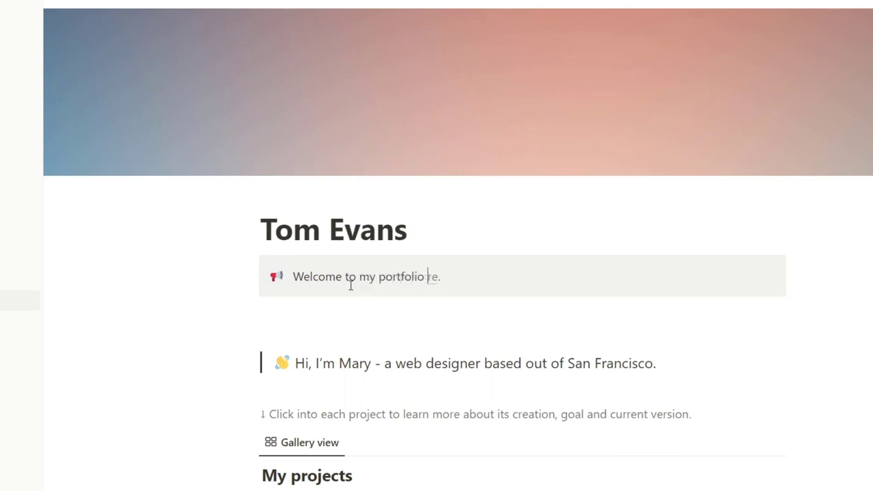
type("2023")
key("Delete")
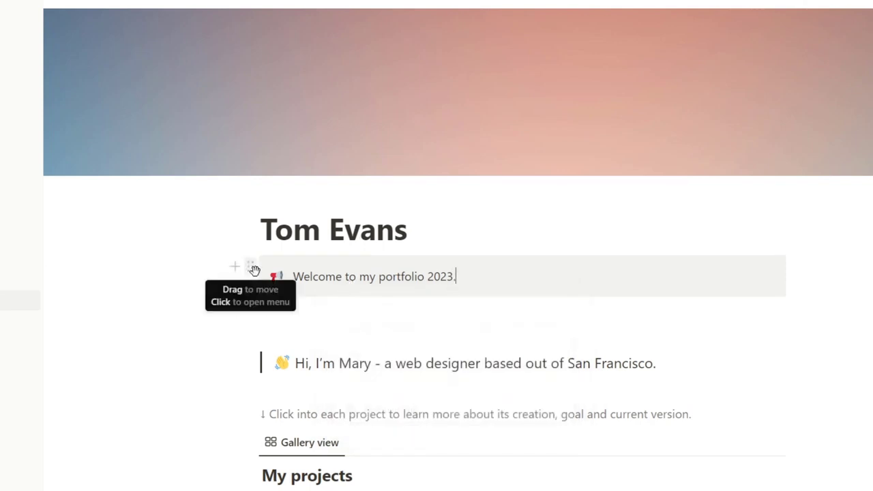
Step: Delete the whole callout block below the page title
left_click(250, 267)
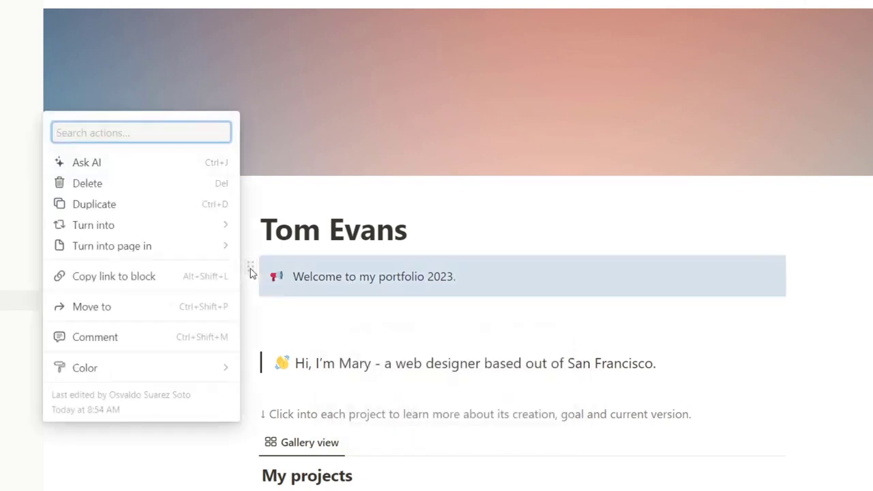
left_click(148, 184)
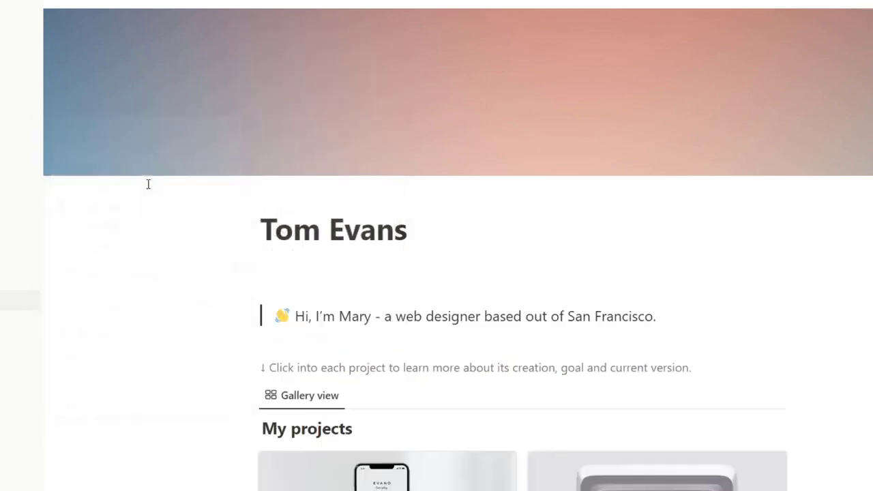
Step: Replace the name in the introductory quote line with the portfolio owner's first name
scroll(355, 121, "down", 3)
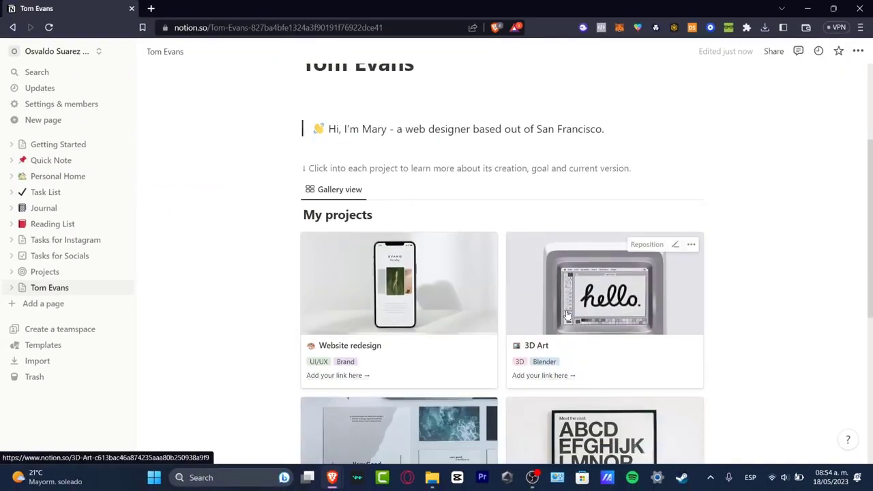
double_click(373, 130)
type("Tom")
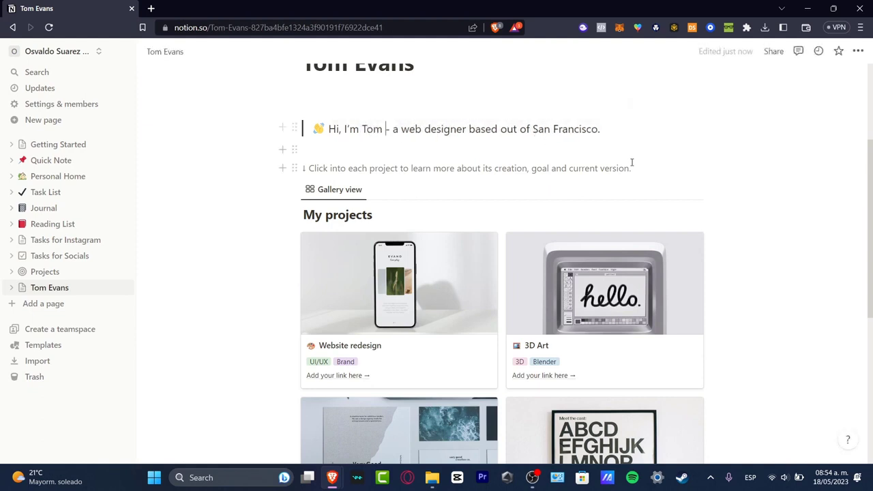
Step: Delete the "Click into each project" instruction line above the projects gallery
left_click(525, 168)
left_click_drag(634, 167, 608, 167)
left_click(762, 234)
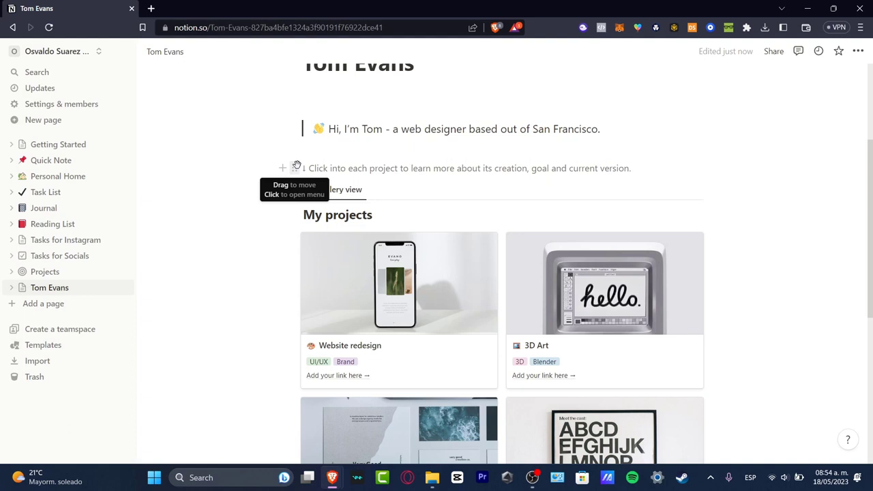
left_click(296, 167)
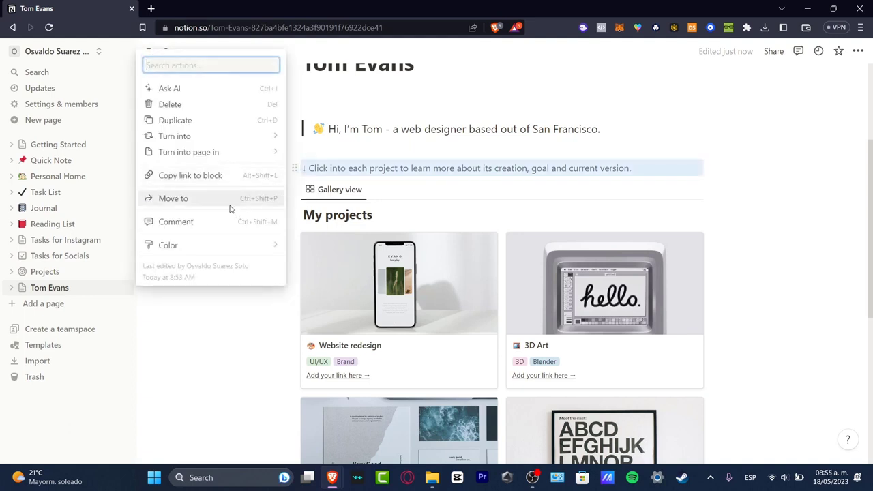
left_click(189, 106)
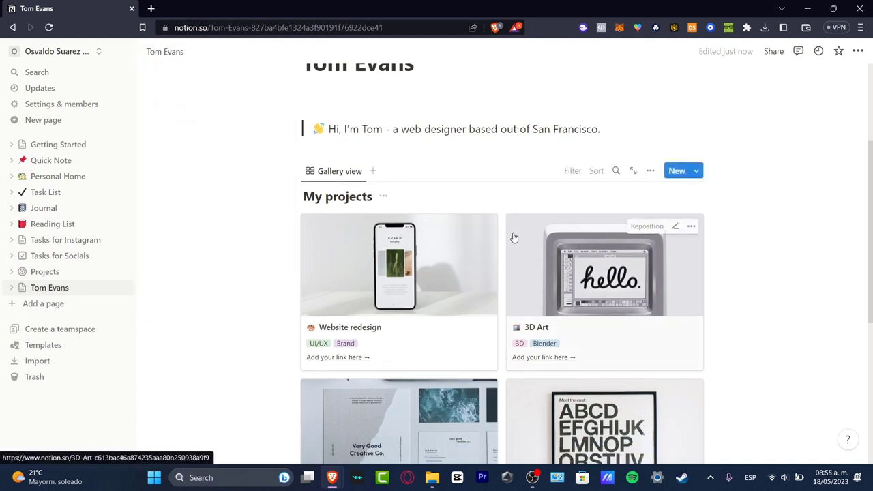
Step: Rename the Website redesign project card as "Youtube 2023 - Tech Express"
scroll(513, 237, "down", 3)
scroll(514, 235, "up", 6)
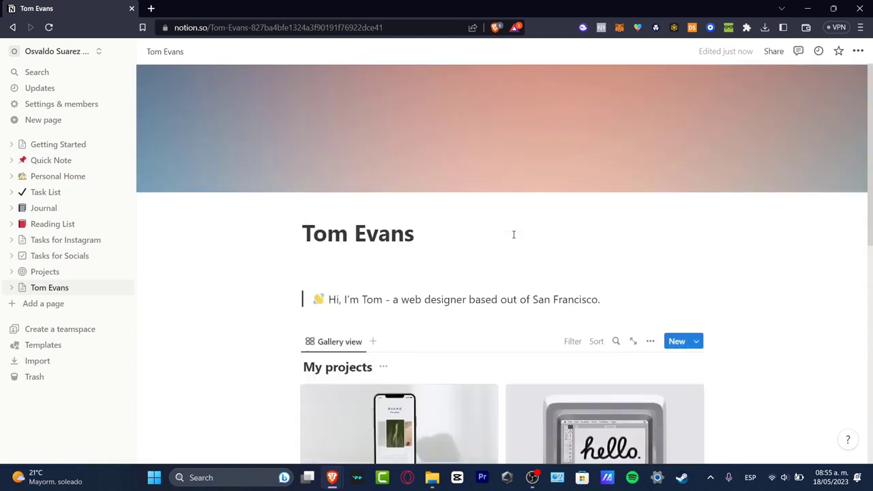
scroll(514, 234, "down", 2)
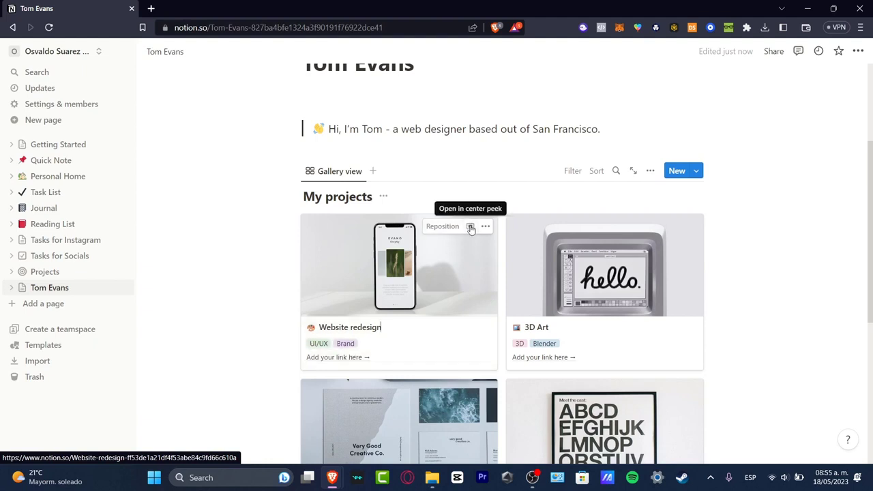
triple_click(378, 327)
type("Youtube 2023")
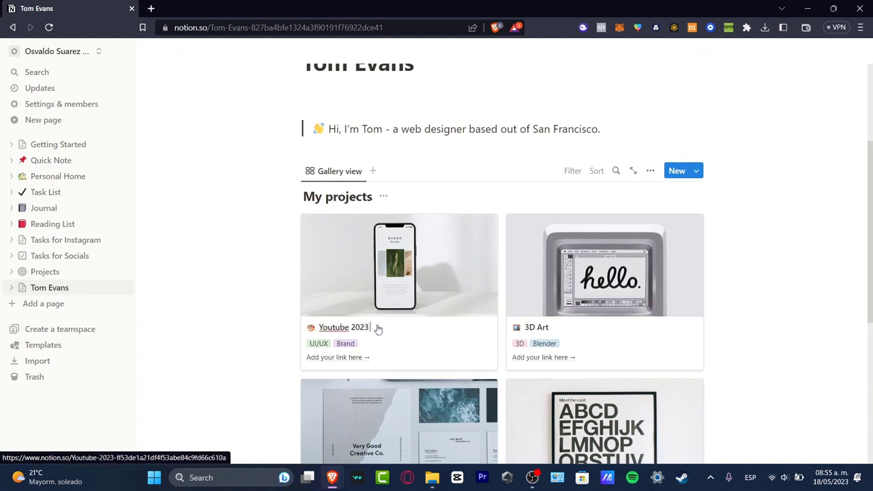
type(" - Tech Express")
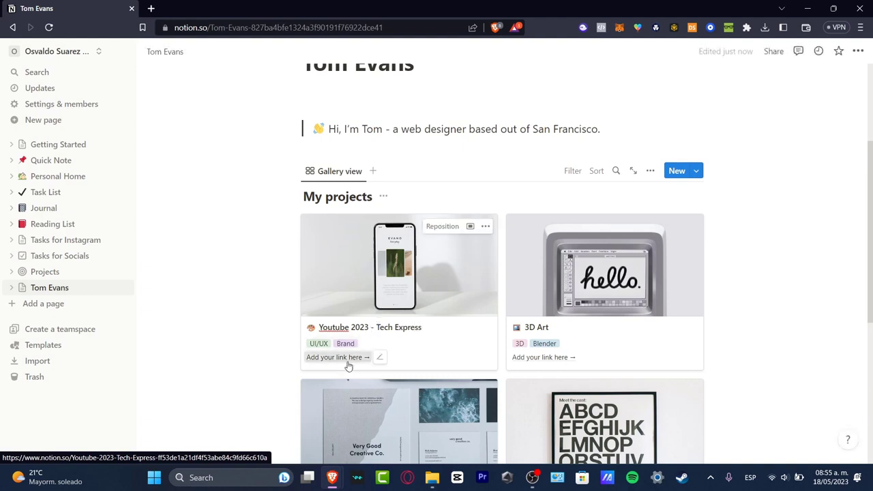
left_click(379, 358)
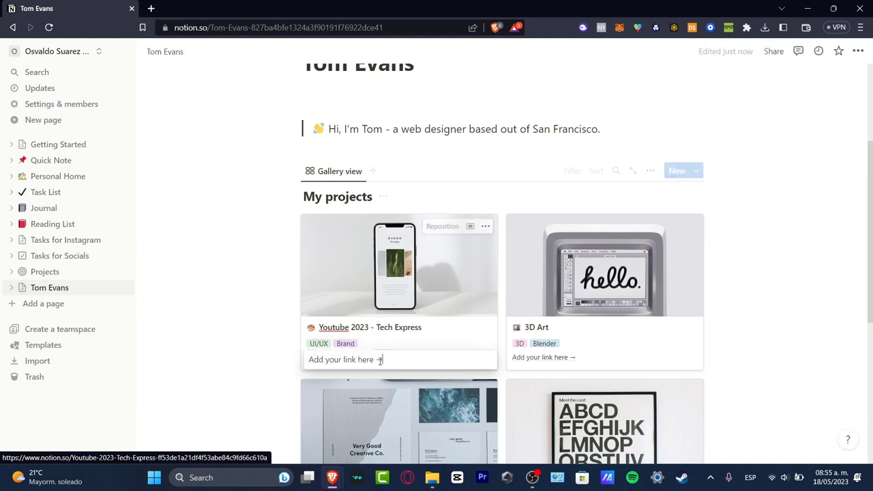
type("ww")
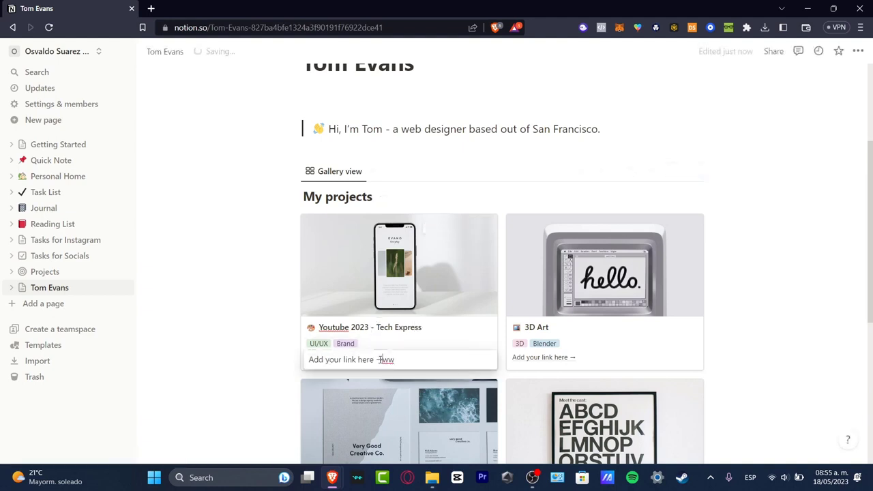
type("w.youtube.com")
Step: Add the Icon design tag to the first project card and remove its UI/UX tag
left_click(326, 345)
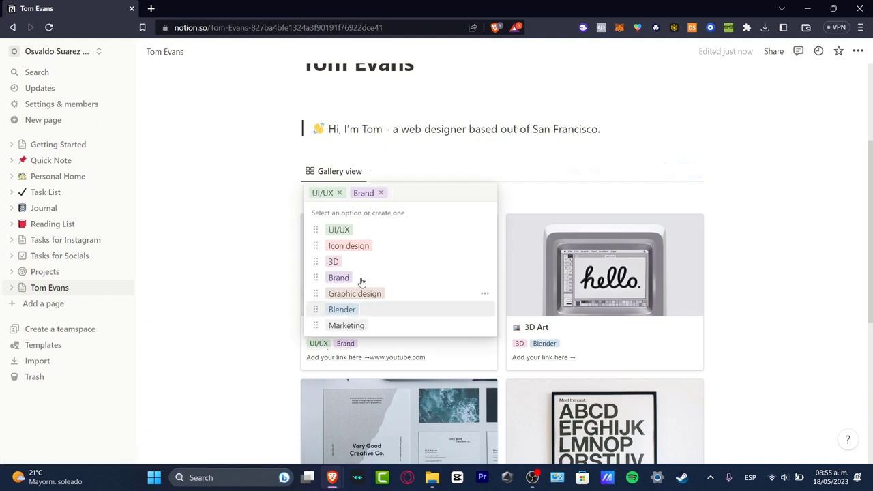
left_click(364, 253)
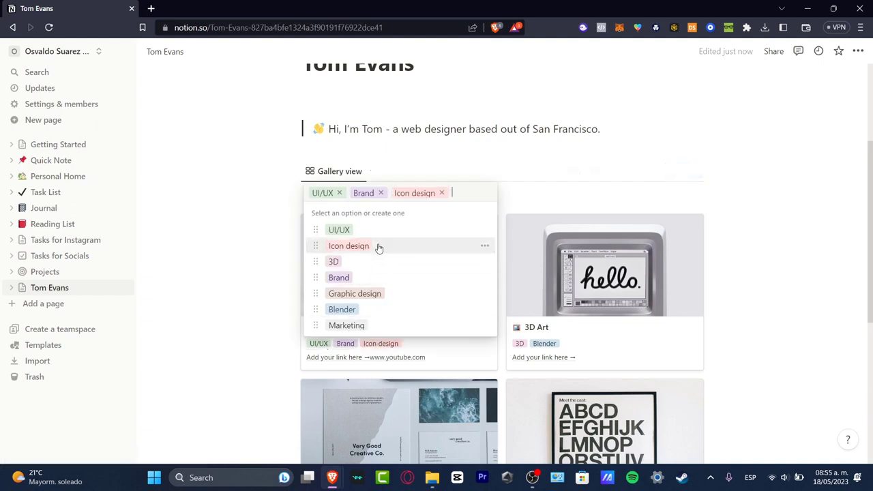
left_click(341, 195)
left_click(286, 314)
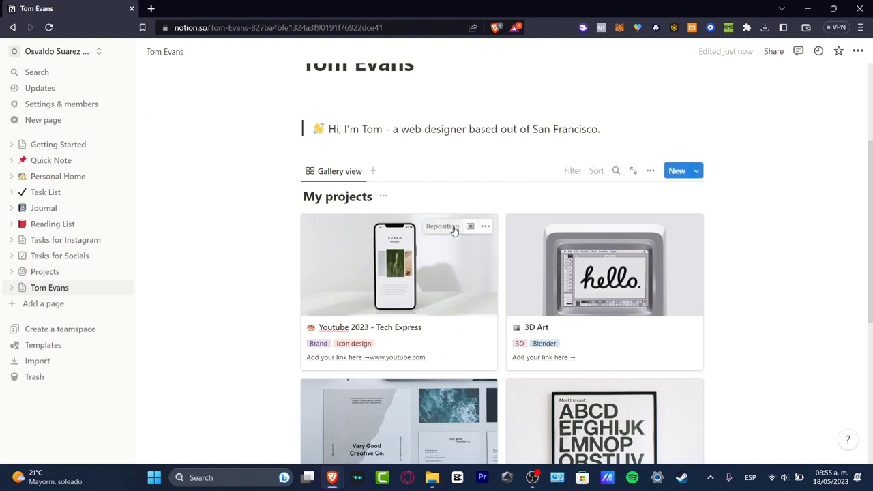
Step: Check the actions available for the first project card and open its page in center peek
left_click(485, 228)
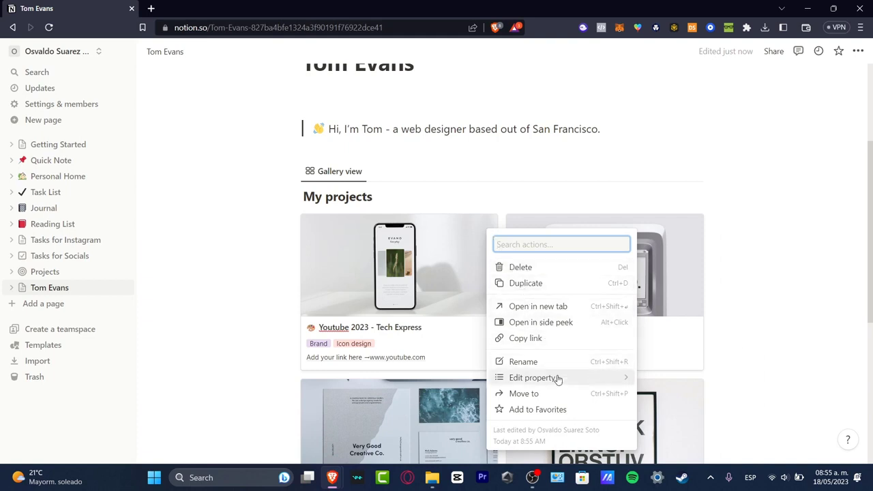
left_click(444, 360)
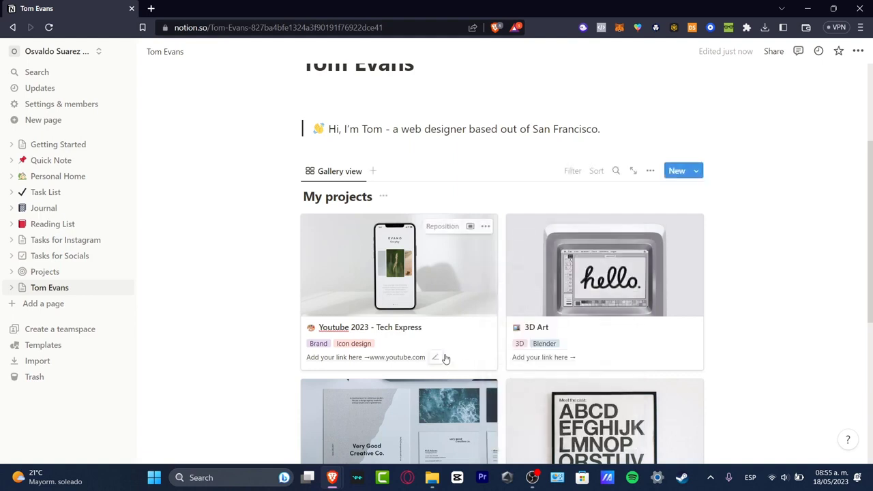
left_click(472, 236)
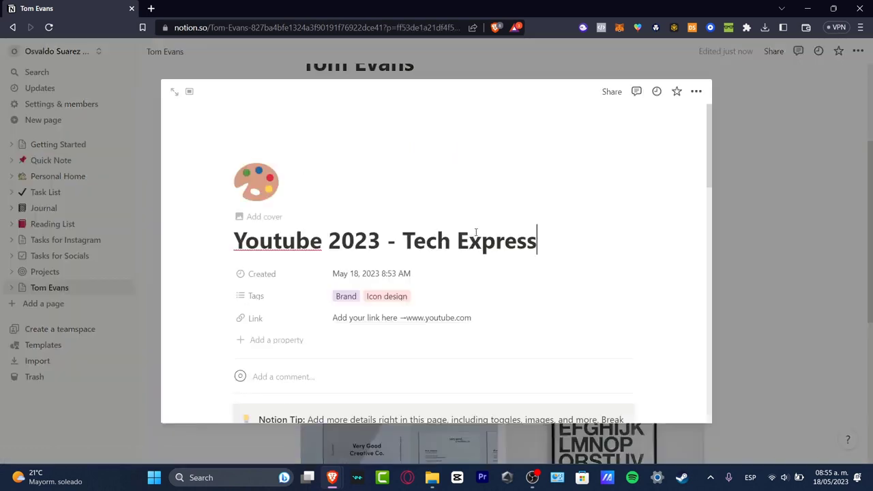
Step: Review the contents of the Youtube 2023 - Tech Express project page and add a cover image to it
scroll(520, 314, "down", 3)
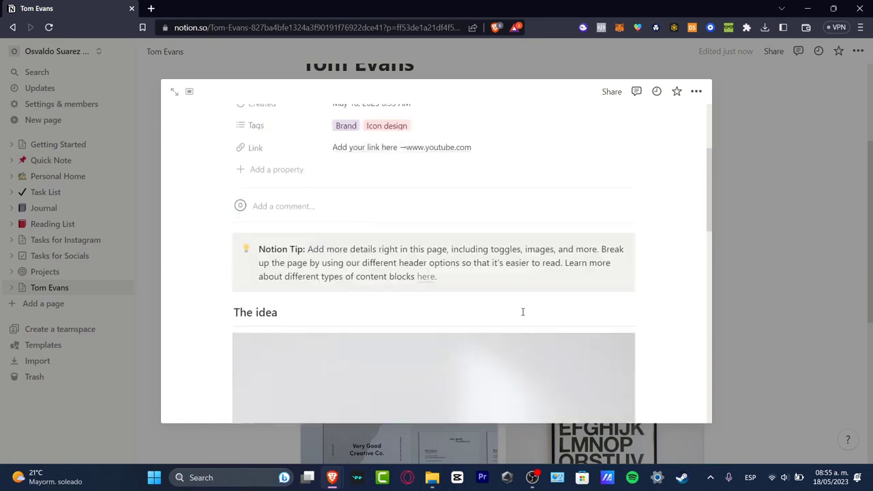
scroll(523, 312, "down", 10)
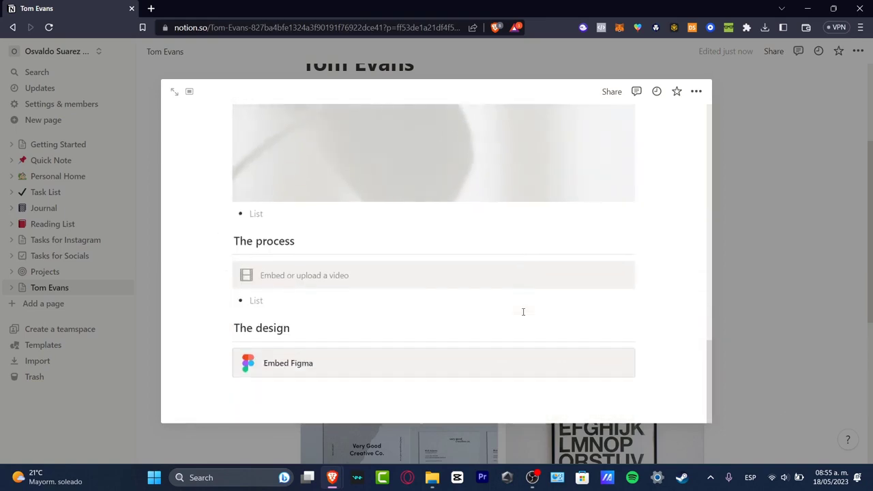
scroll(523, 311, "up", 15)
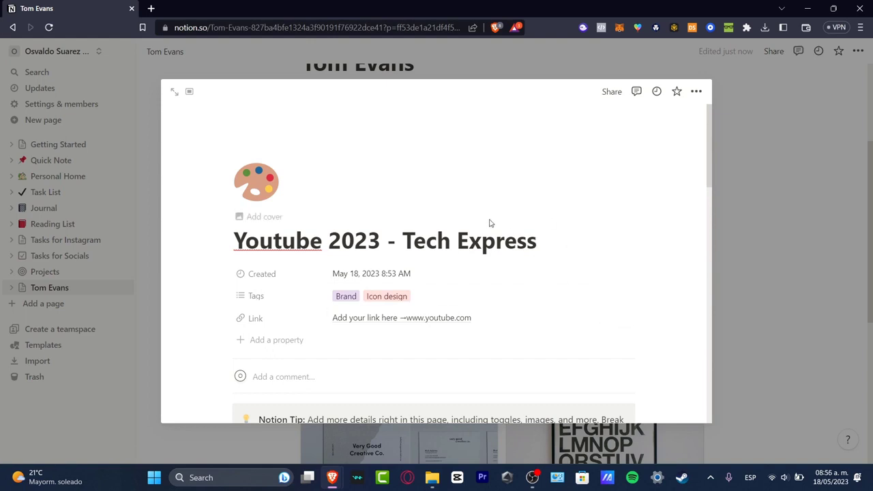
left_click(277, 219)
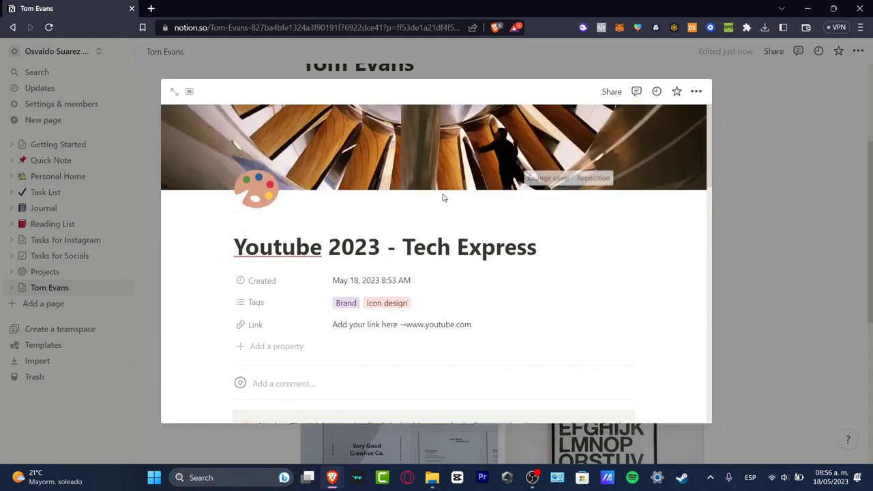
Step: Delete the Notion Tip callout from the project page
scroll(549, 299, "down", 3)
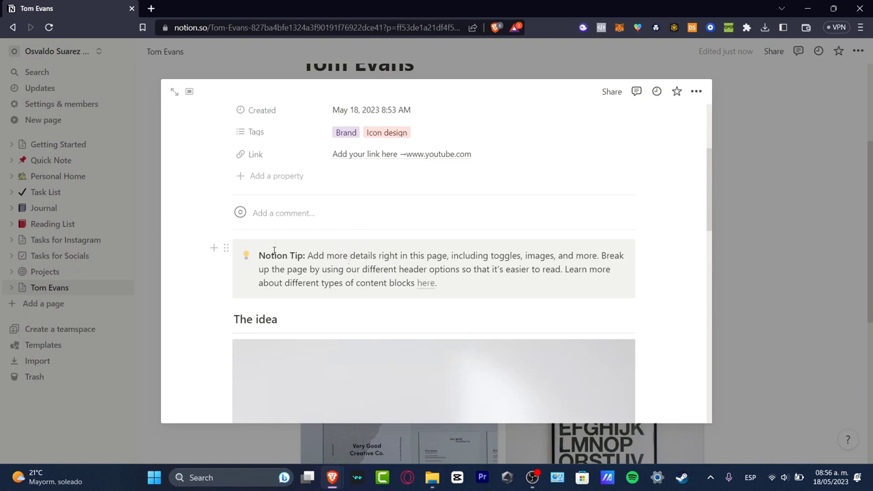
left_click(225, 248)
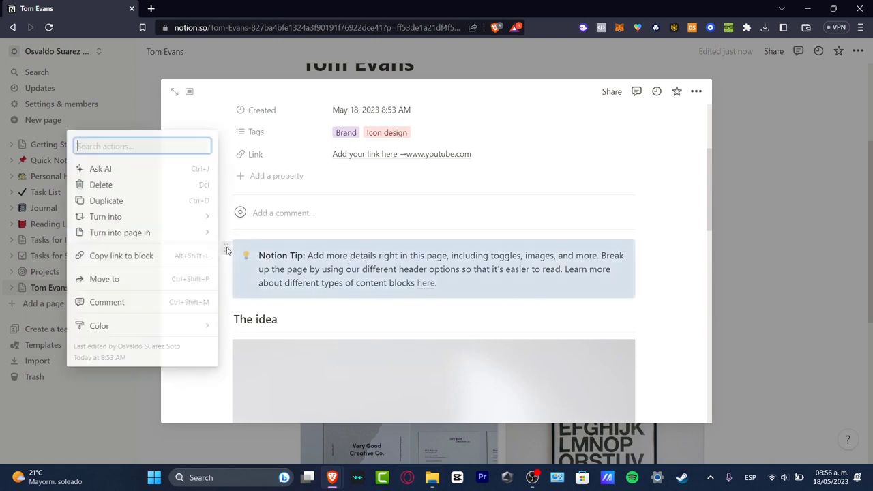
left_click(154, 188)
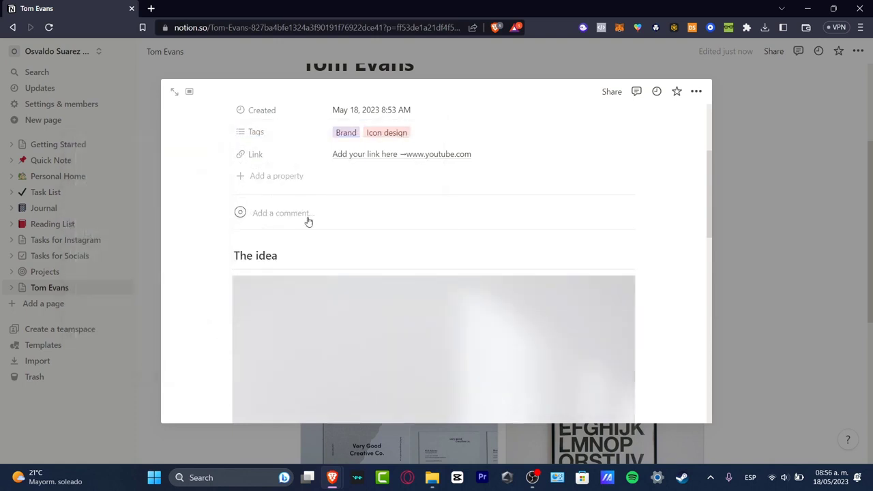
Step: Insert a new line below The idea heading and start an Ask AI to write prompt on it
left_click(293, 260)
key("Return")
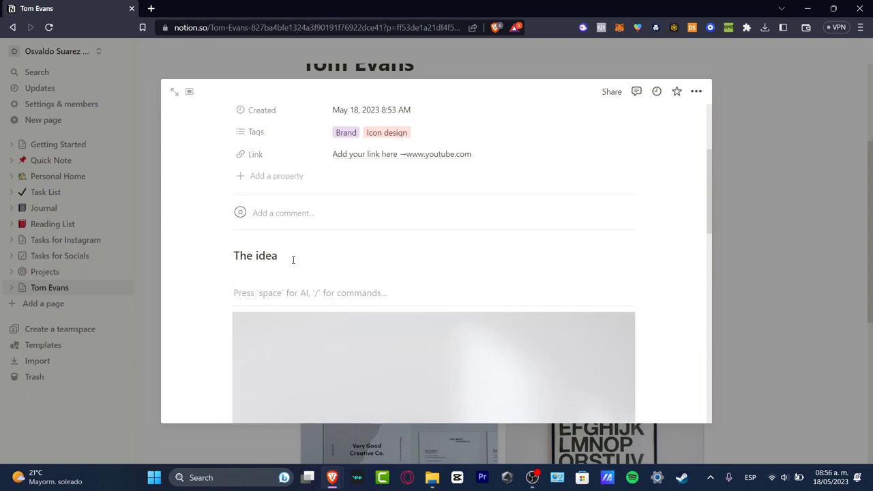
type("E")
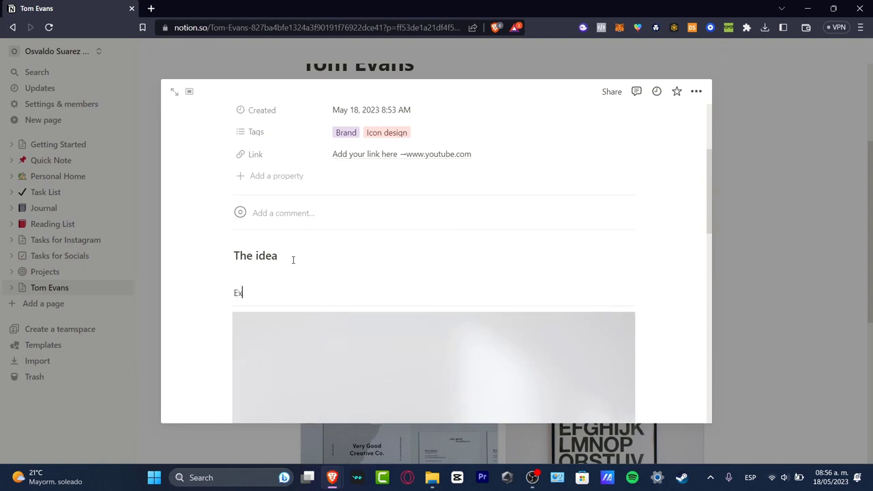
key("BackSpace")
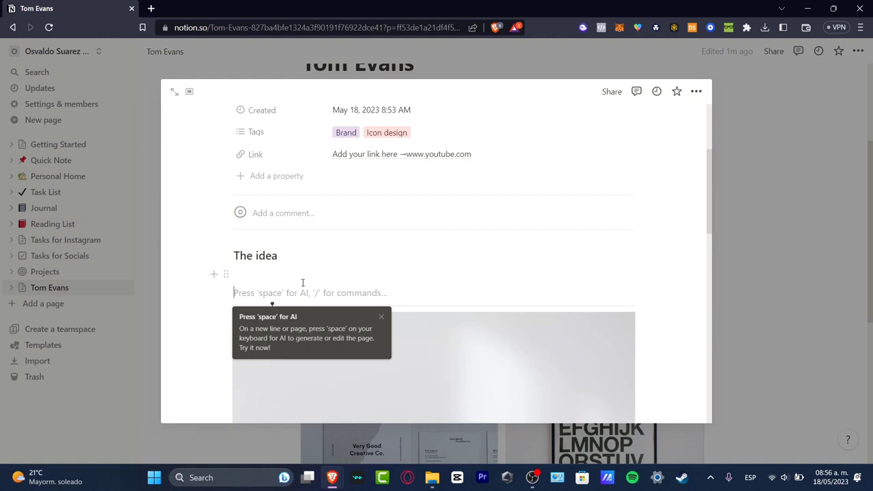
type("/")
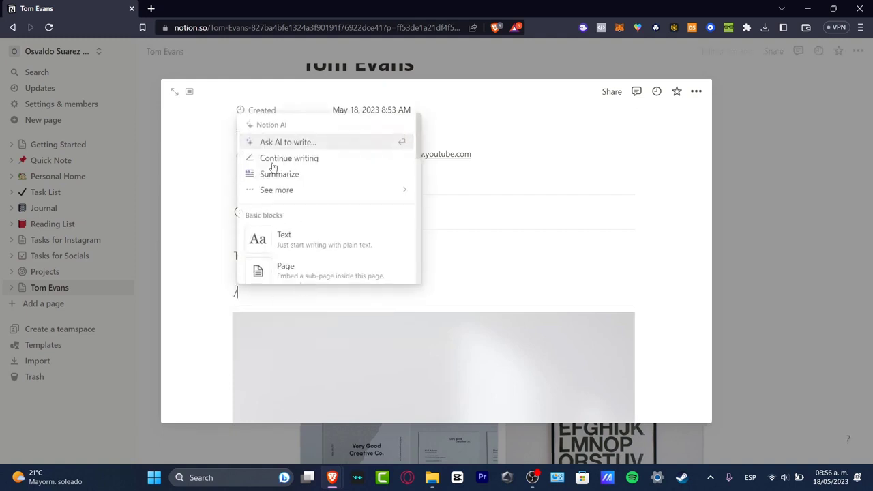
left_click(298, 142)
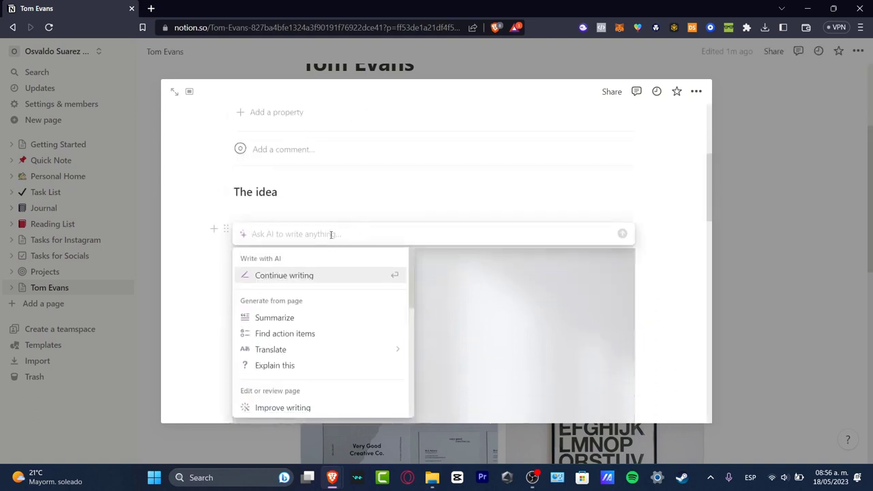
Step: Generate and keep an AI job description about content creation of youtube, specifying a love of making thumbnails and youtube profile pictures and work since 2018
type("a descrip")
key("Return")
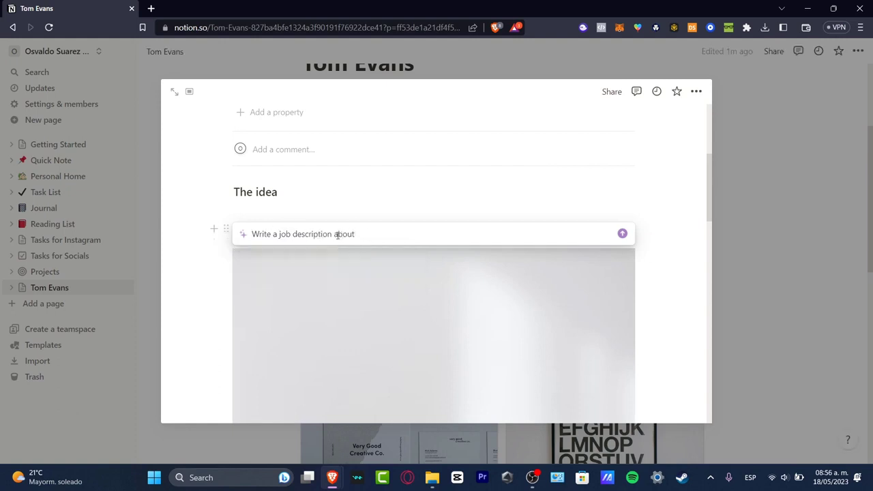
type("content")
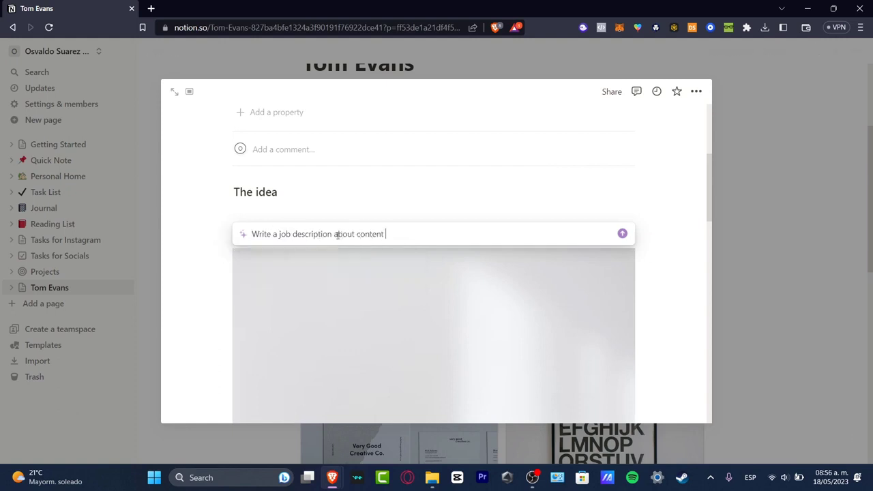
type(" creation of youtube. ")
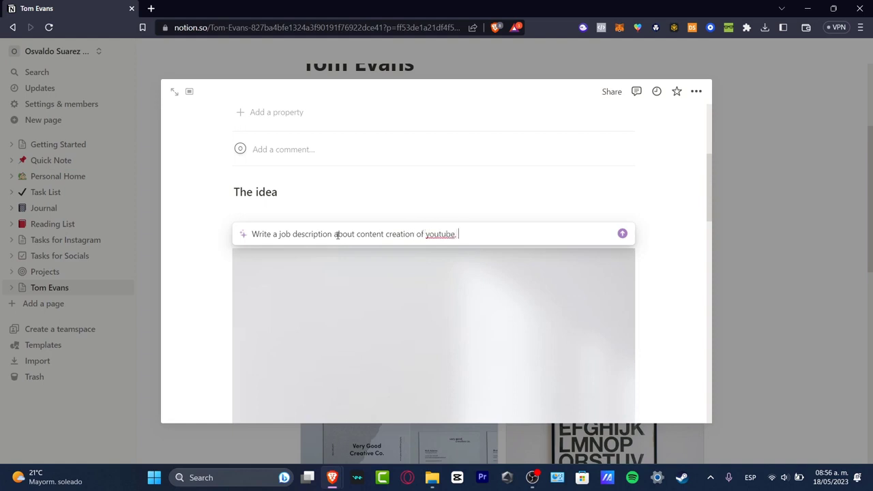
type("specify that I love to make thumbnail")
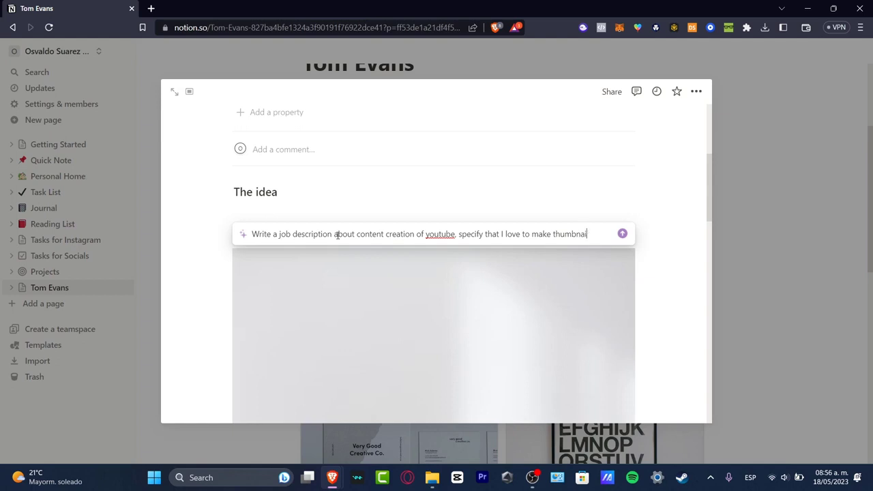
type("s and youtube")
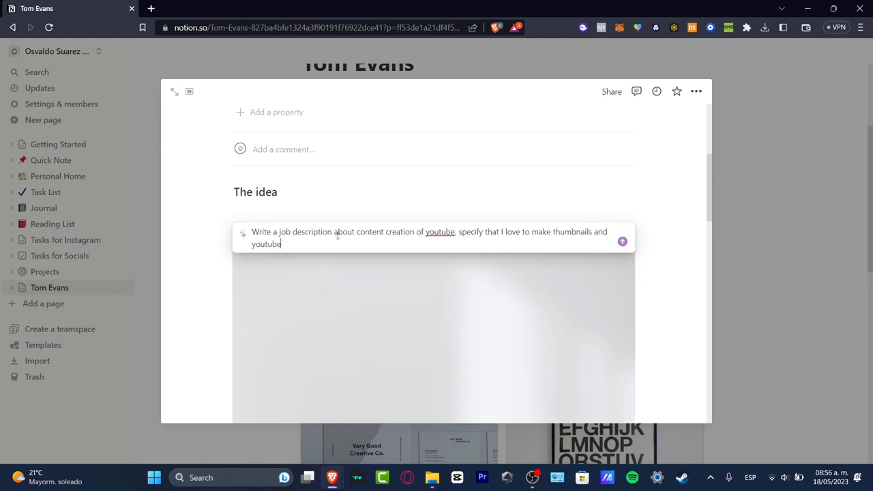
type(" profile pictures, and i have worked")
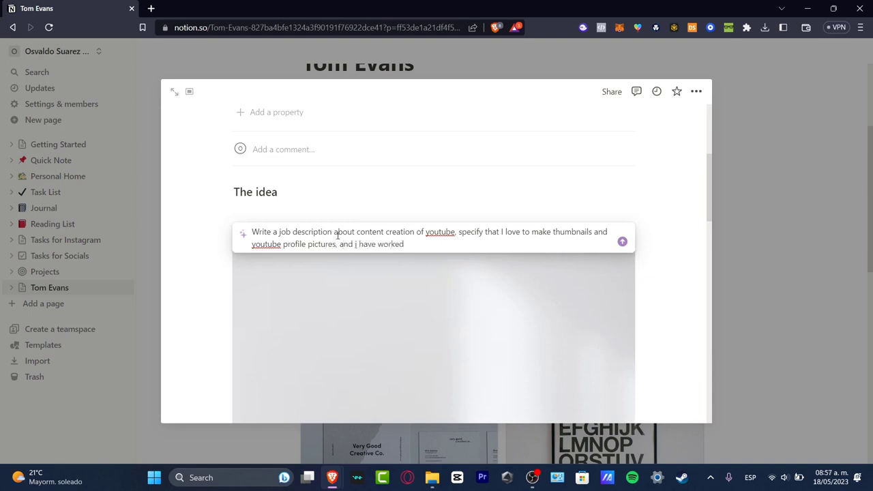
type(" since 2018")
left_click(622, 242)
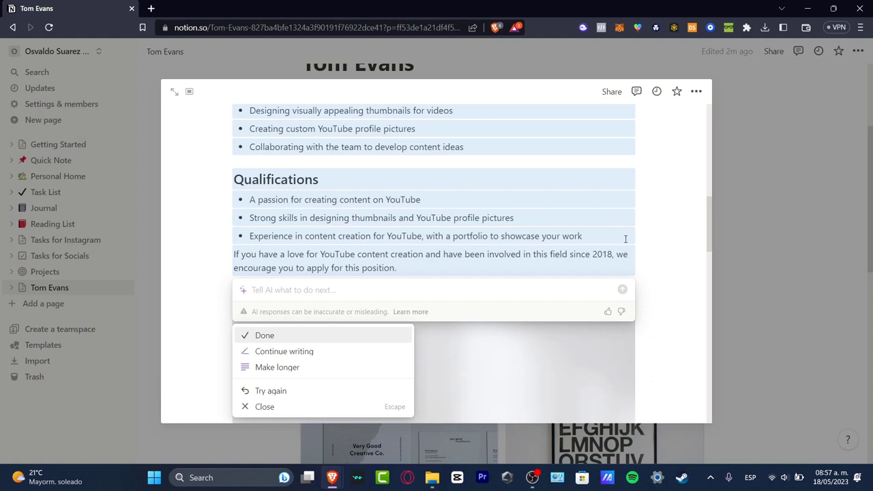
left_click(306, 334)
Step: Read through the generated job description, including its Overview, Responsibilities and Qualifications sections
scroll(584, 226, "up", 5)
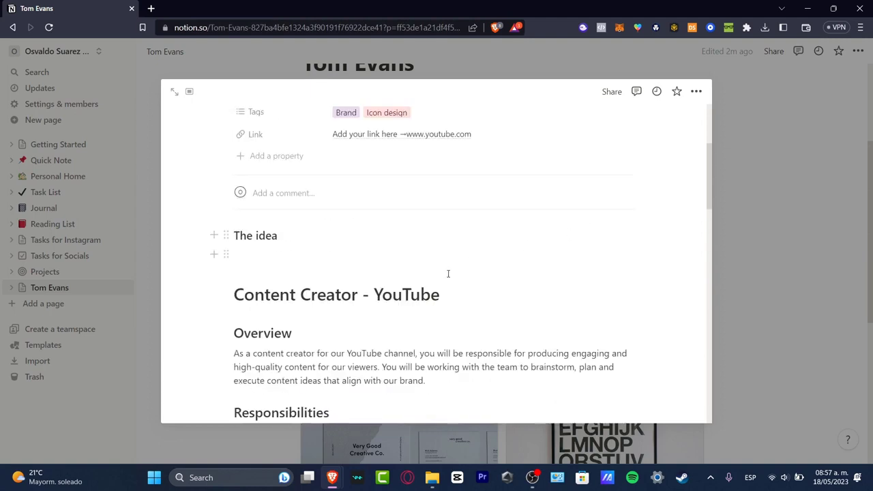
scroll(448, 274, "down", 3)
left_click_drag(287, 183, 509, 198)
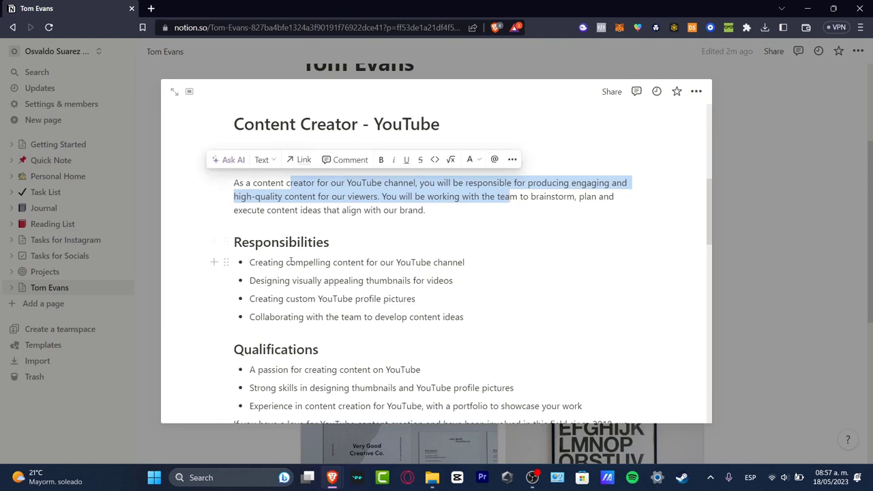
left_click_drag(302, 280, 419, 269)
scroll(334, 273, "down", 3)
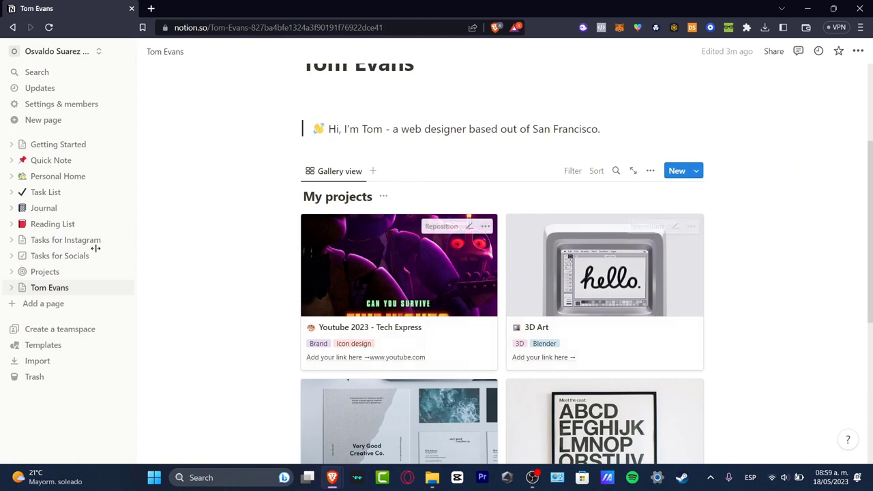
Step: Look through the Journal, Reading List, Tasks for Instagram, Tasks for Socials, Projects and Personal Home pages of the workspace
left_click(55, 210)
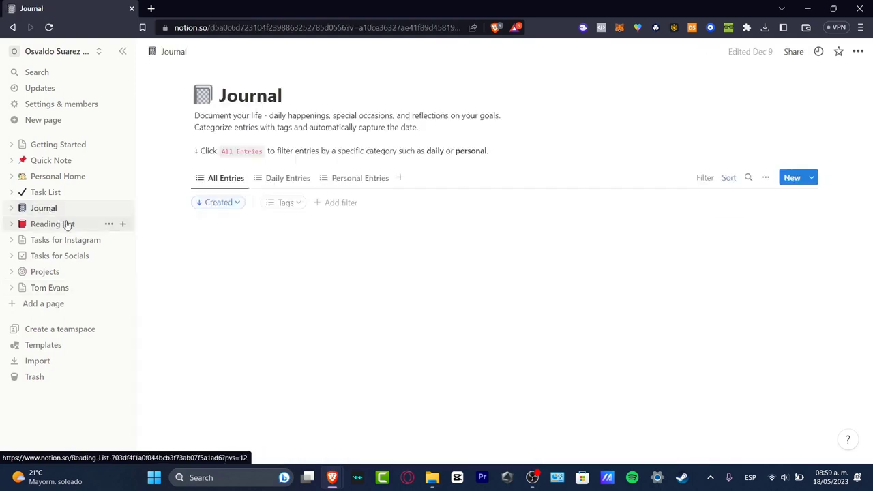
left_click(66, 225)
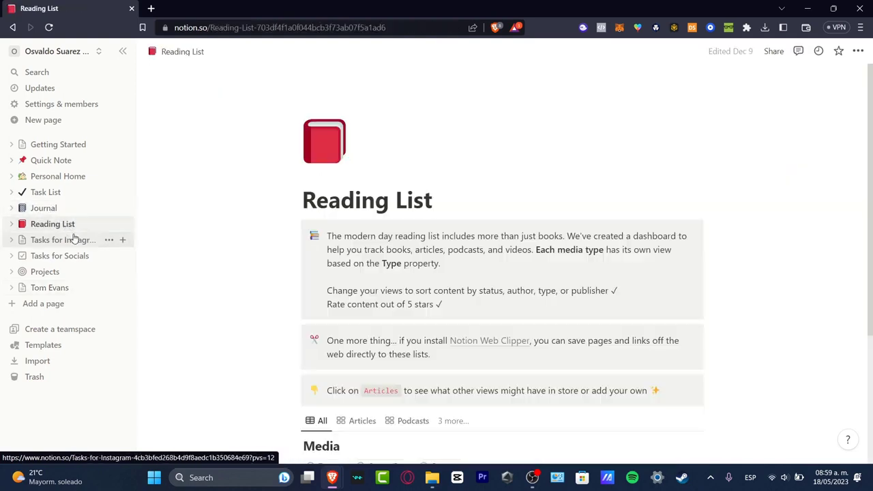
scroll(536, 293, "down", 4)
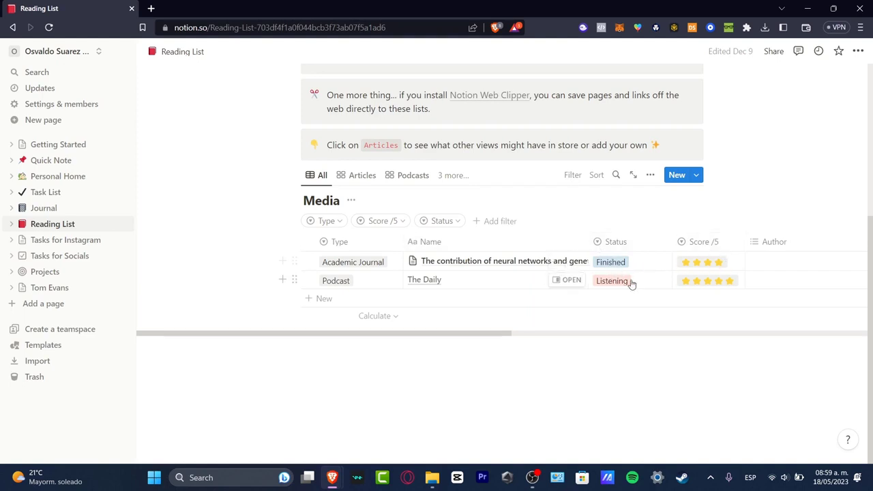
left_click(58, 243)
left_click(61, 257)
left_click(67, 270)
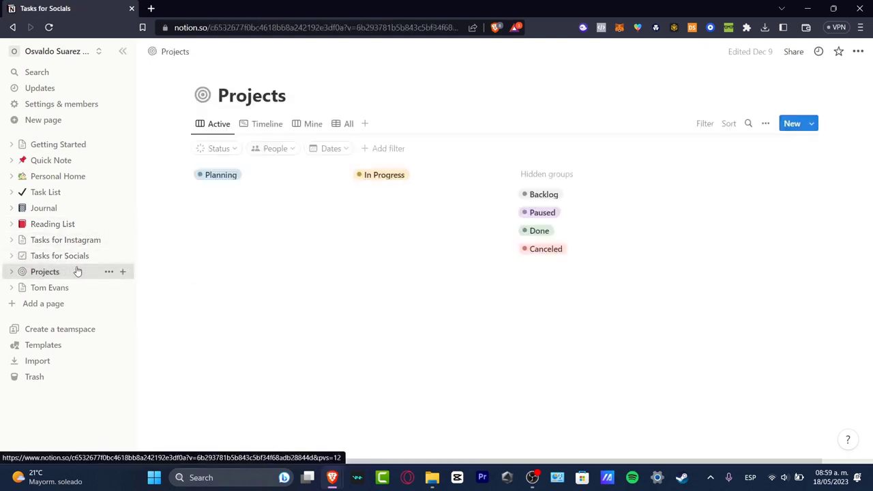
left_click(66, 182)
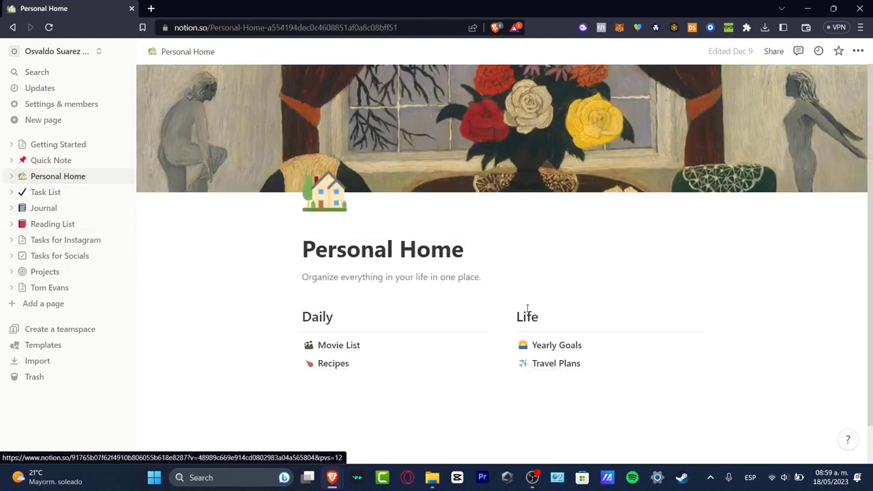
scroll(539, 290, "down", 1)
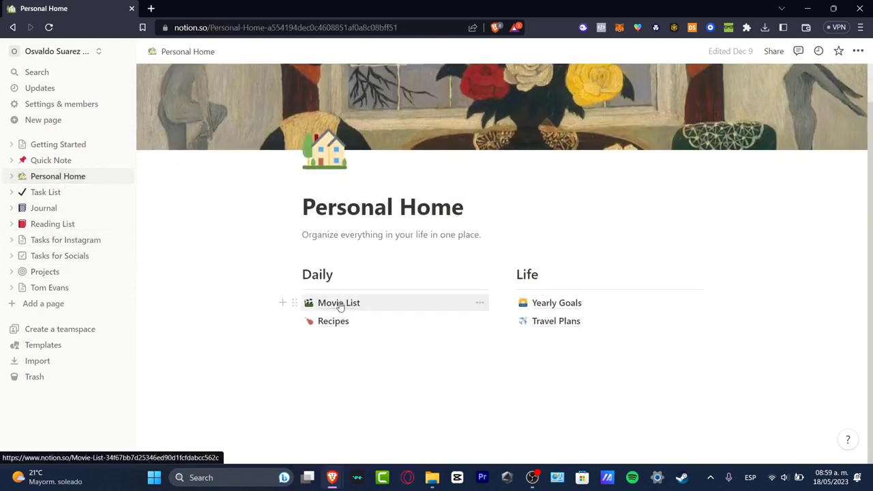